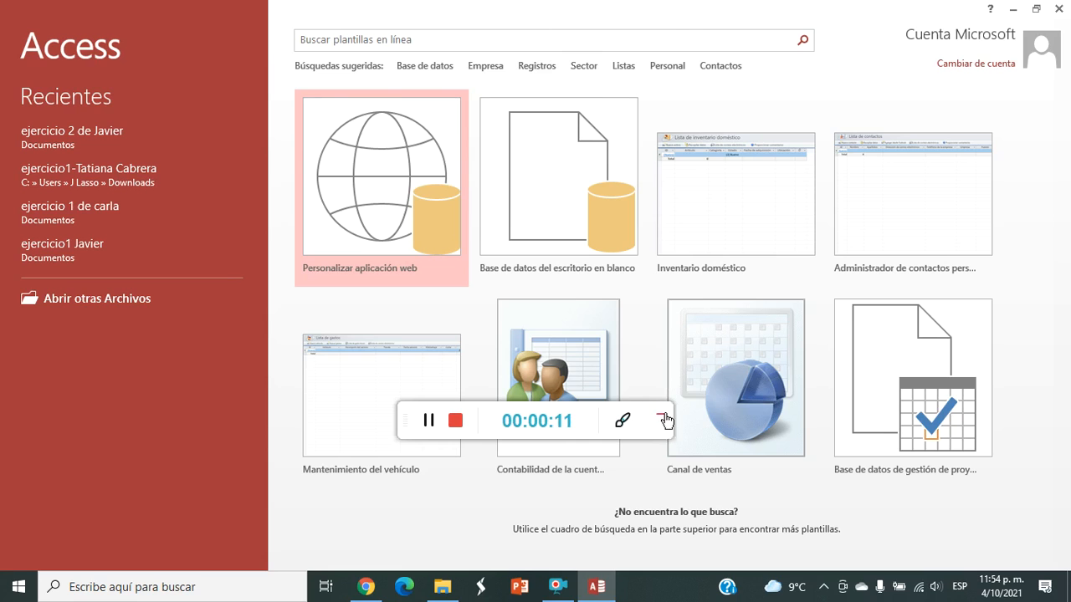
pyautogui.click(661, 416)
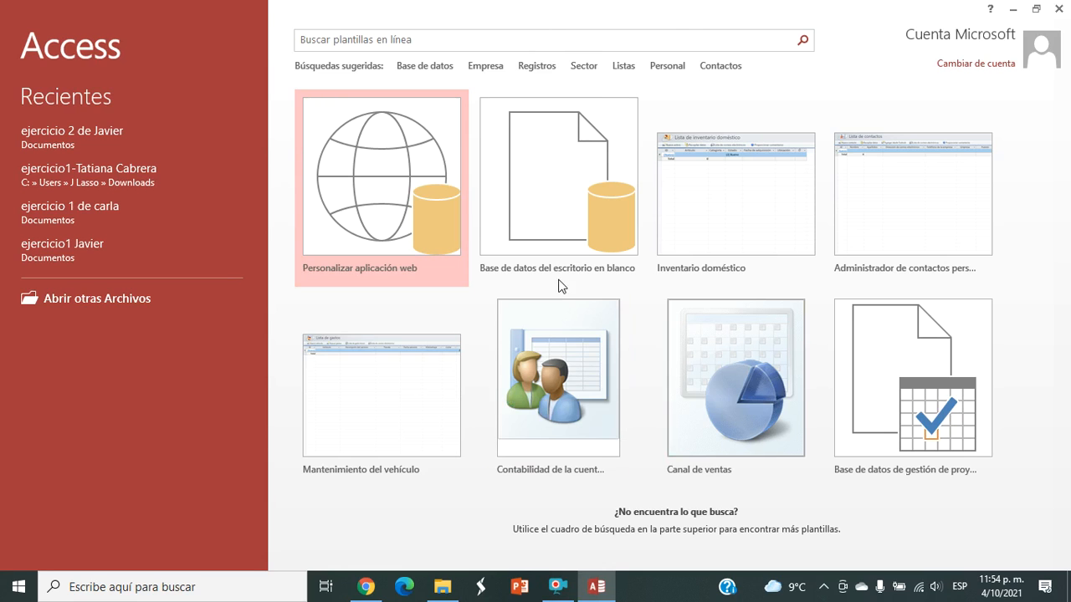
# Step: Create a blank desktop database named "ejercicio 2 de" plus the owner's first name, replacing the existing file
pyautogui.click(559, 199)
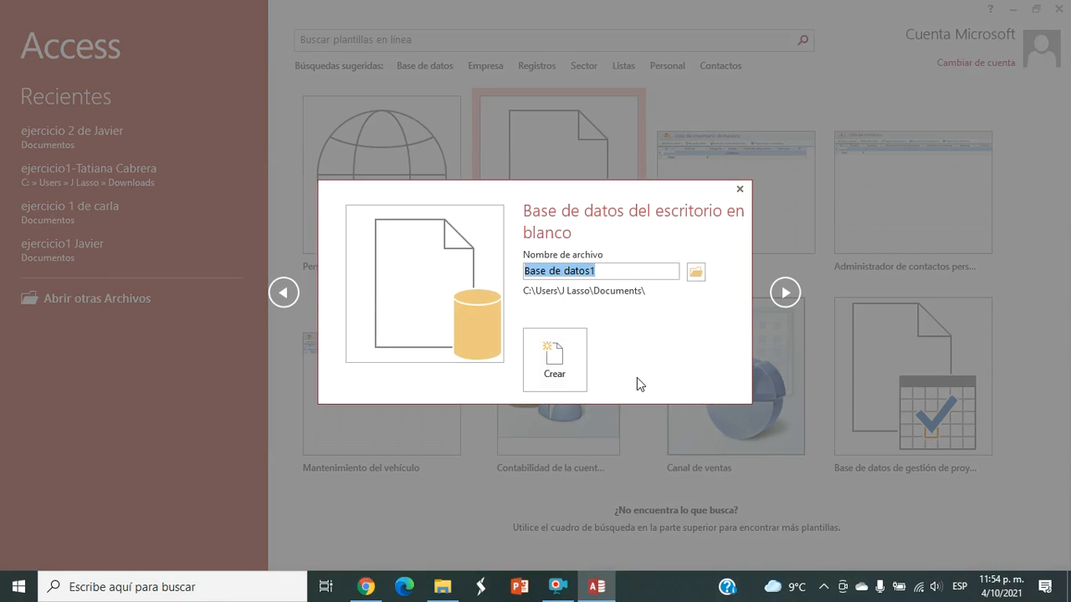
pyautogui.write('EJERCICI')
pyautogui.press('BackSpace')
pyautogui.press('BackSpace')
pyautogui.press('BackSpace')
pyautogui.press('BackSpace')
pyautogui.press('BackSpace')
pyautogui.press('BackSpace')
pyautogui.press('BackSpace')
pyautogui.write('ejercicio 2 de Ja')
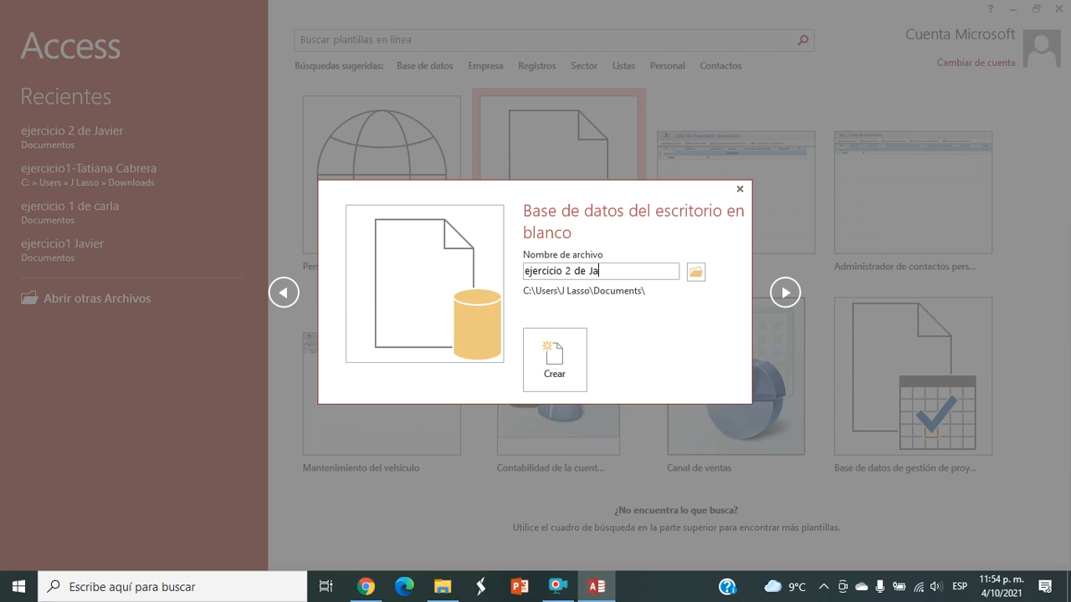
pyautogui.write('vier')
pyautogui.click(545, 369)
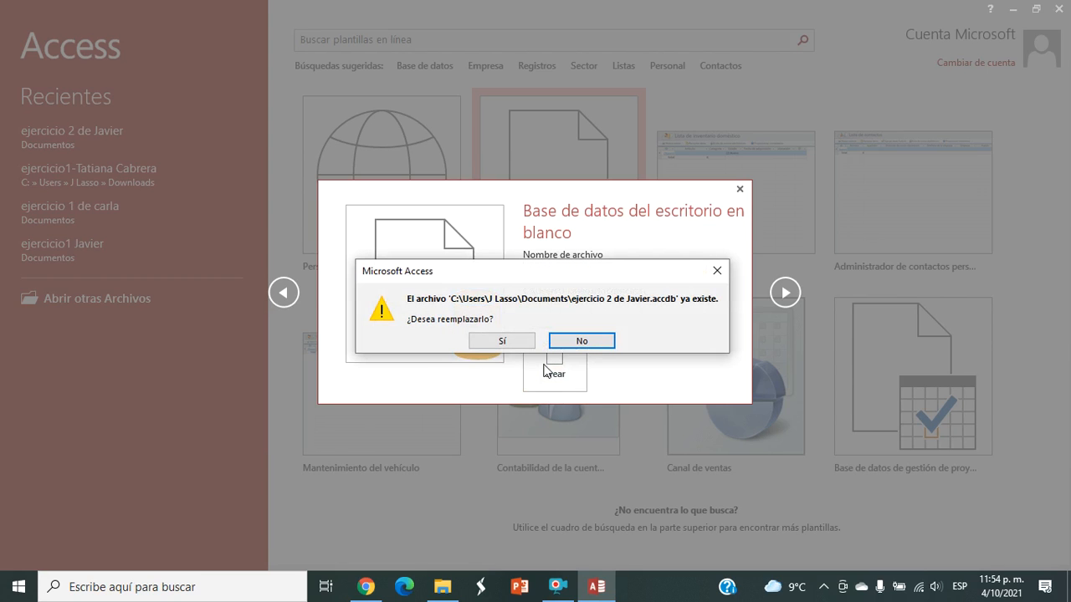
pyautogui.click(507, 342)
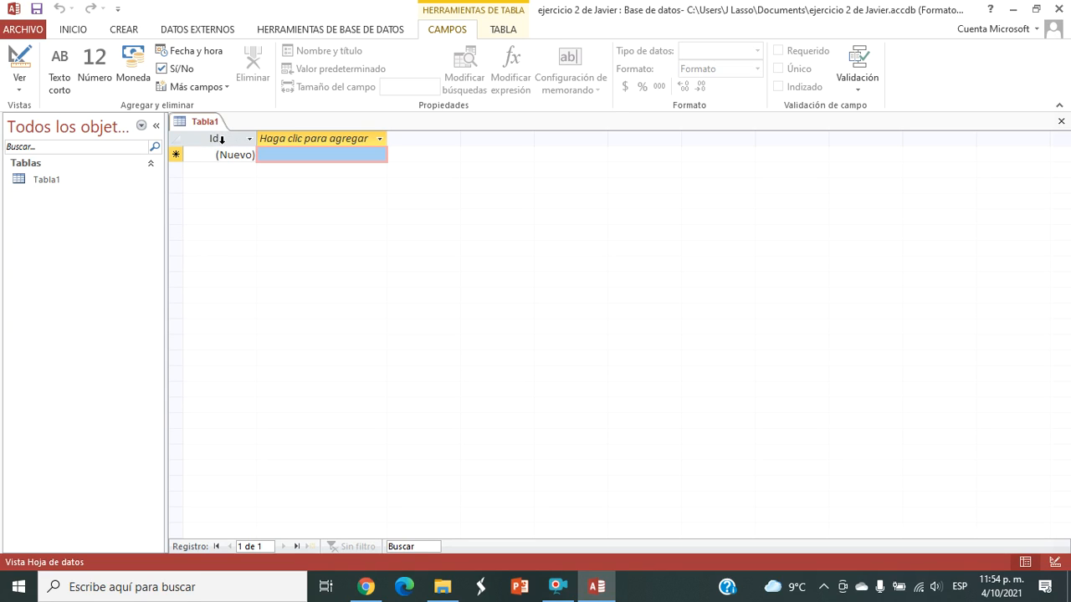
# Step: Rename the Id field of the new table to ced_pro and set its data type to Texto corto
pyautogui.doubleClick(219, 138)
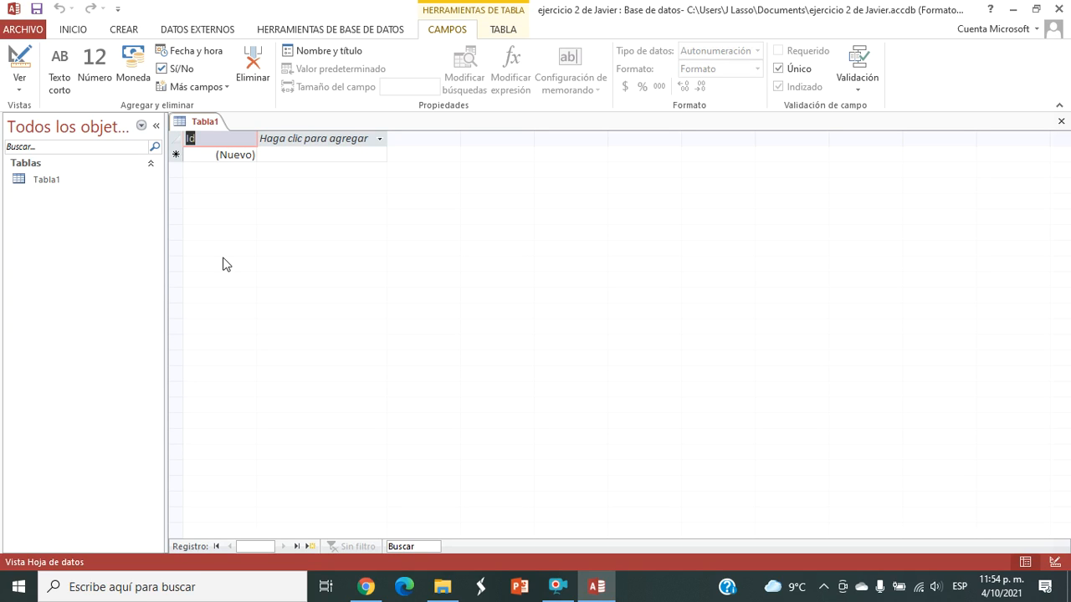
pyautogui.write('ced_pro')
pyautogui.click(244, 155)
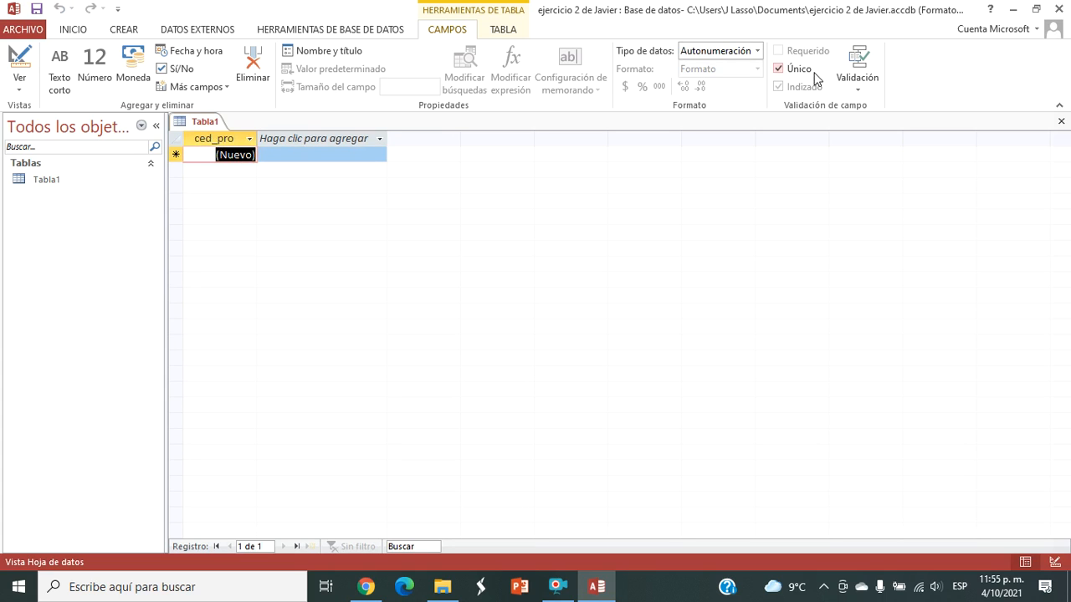
pyautogui.click(758, 52)
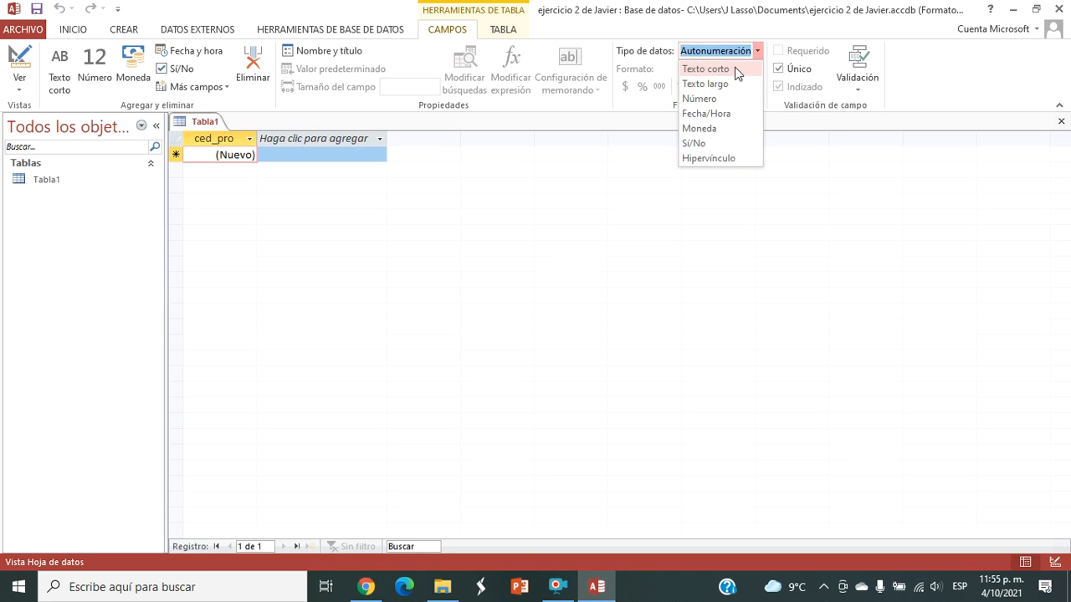
pyautogui.click(737, 73)
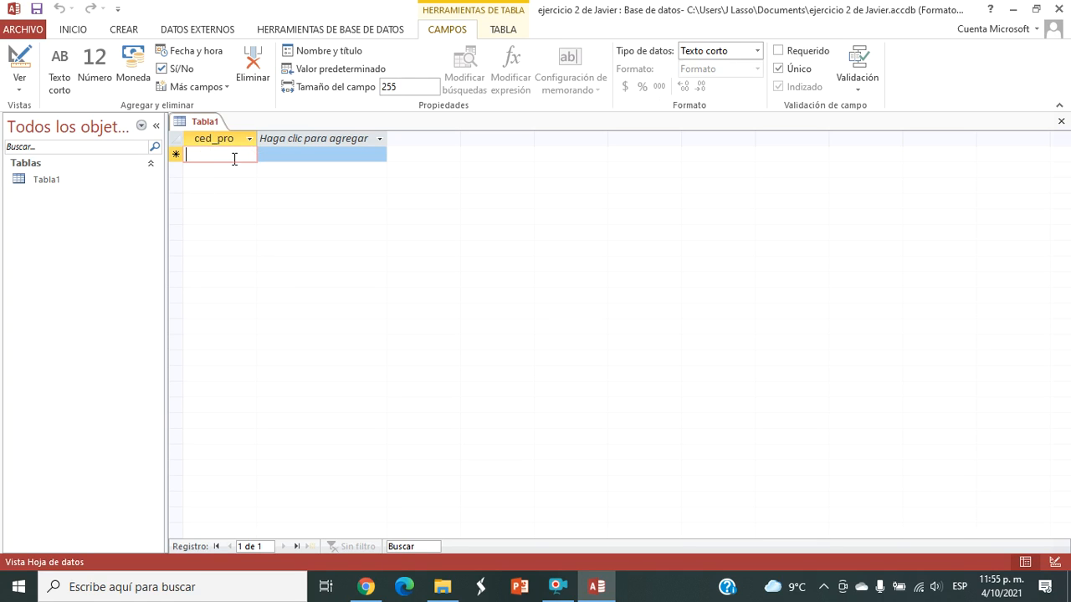
# Step: Add a Texto corto field named nom_pro to the table
pyautogui.click(290, 142)
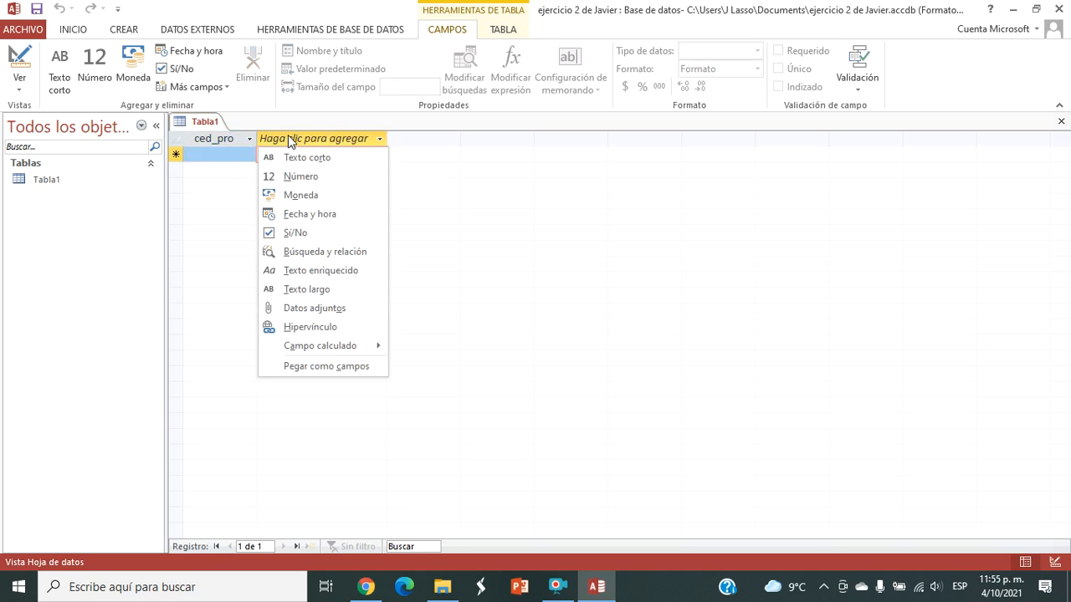
pyautogui.click(322, 161)
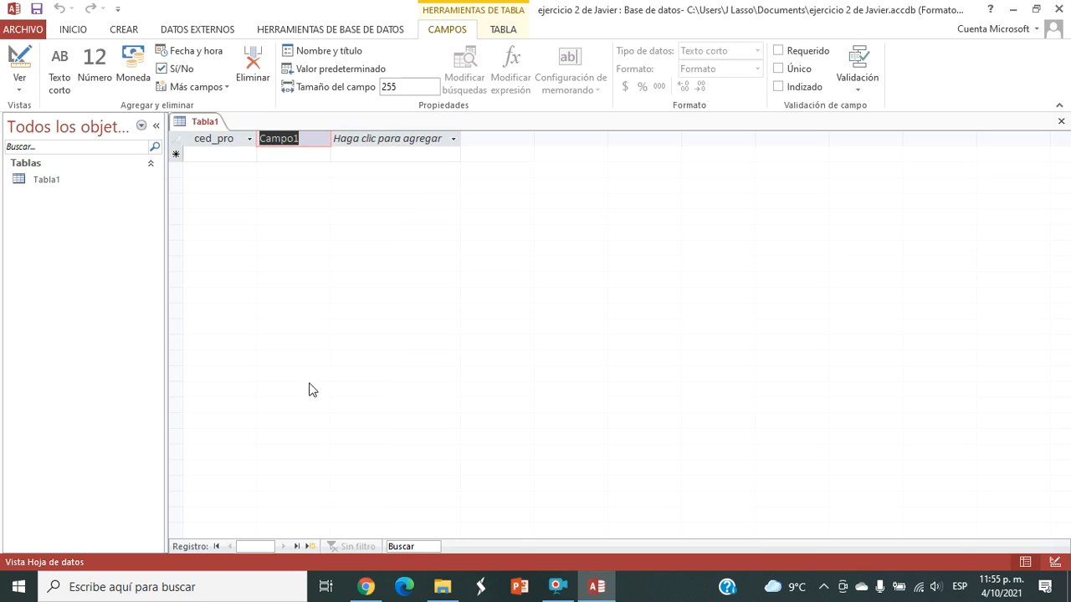
pyautogui.write('nom_pro')
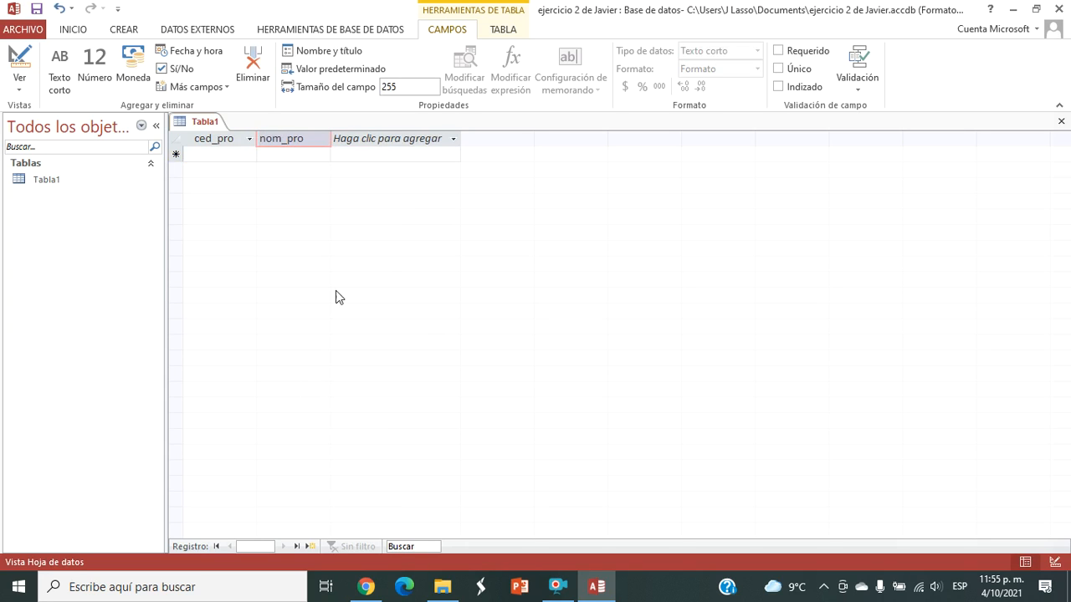
# Step: Add a Texto corto field named dir_pro after nom_pro
pyautogui.click(376, 138)
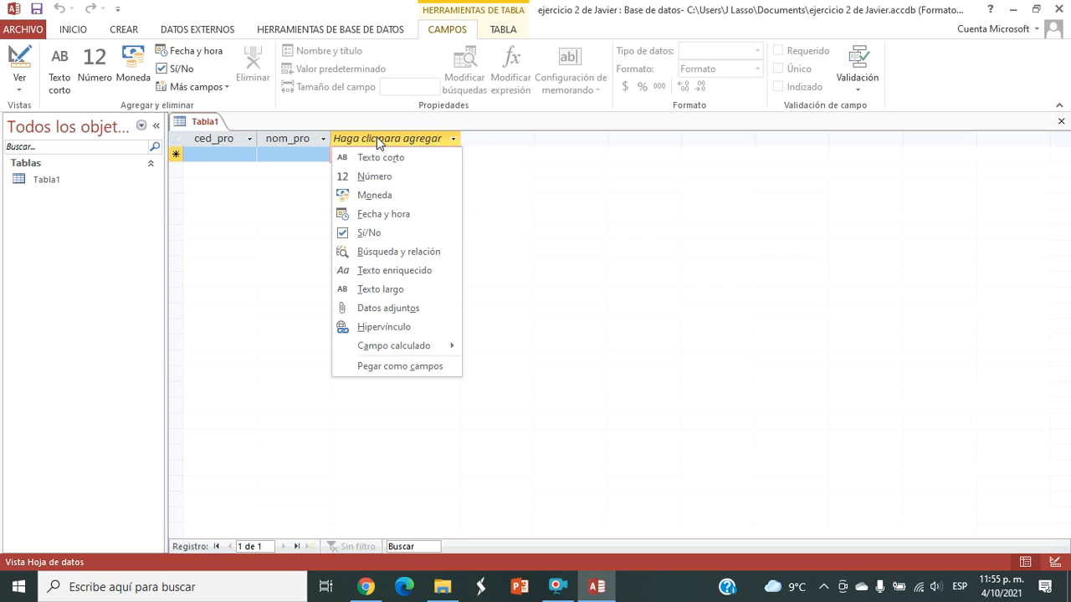
pyautogui.click(383, 157)
pyautogui.write('dir_')
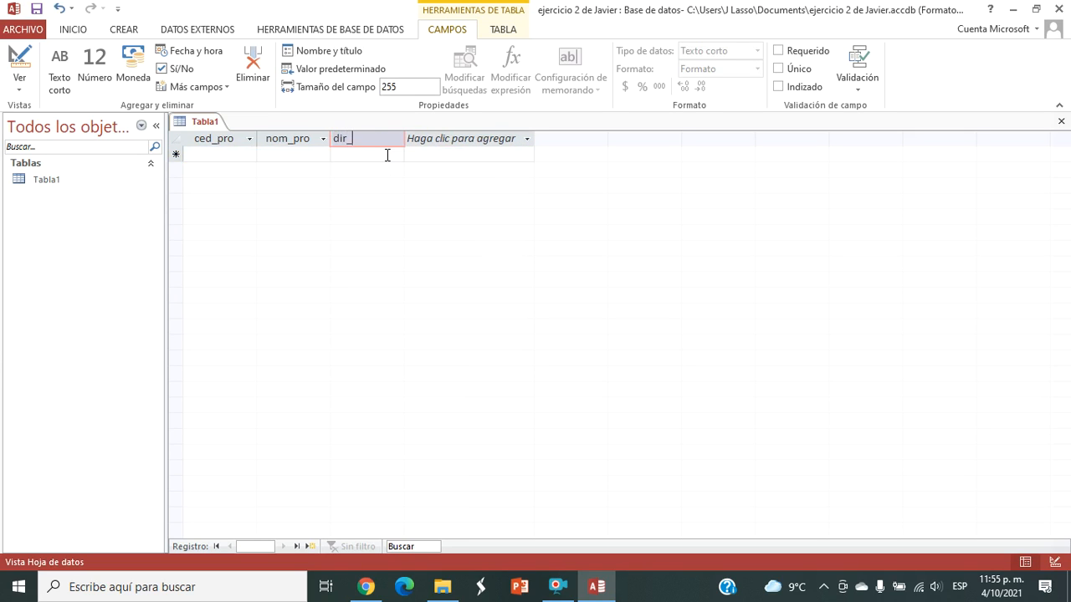
pyautogui.write('pro')
# Step: Add a Texto corto field named tel_pro after dir_pro
pyautogui.click(458, 142)
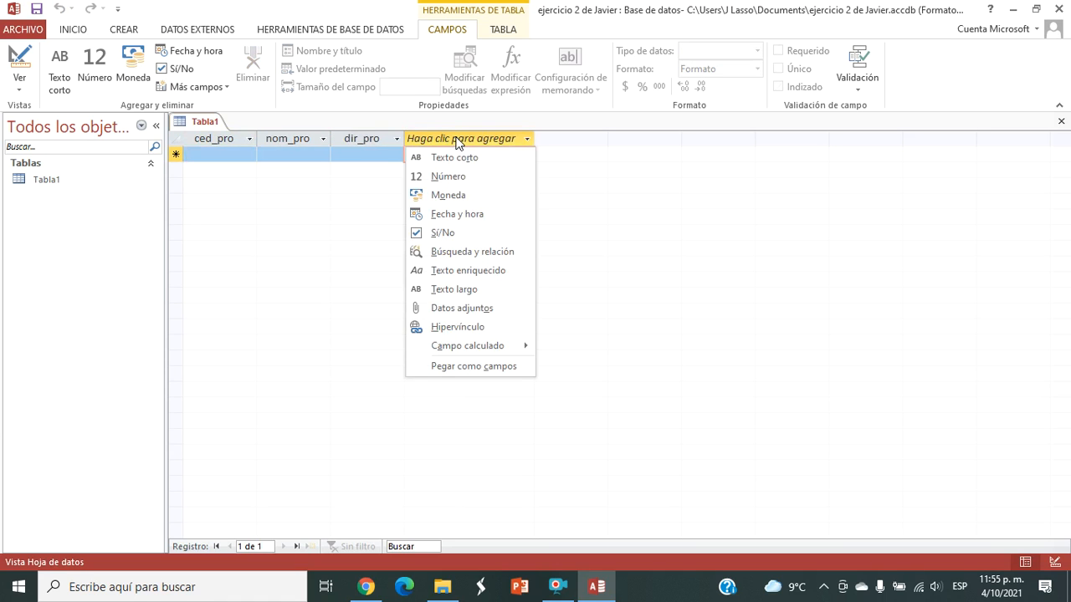
pyautogui.click(459, 159)
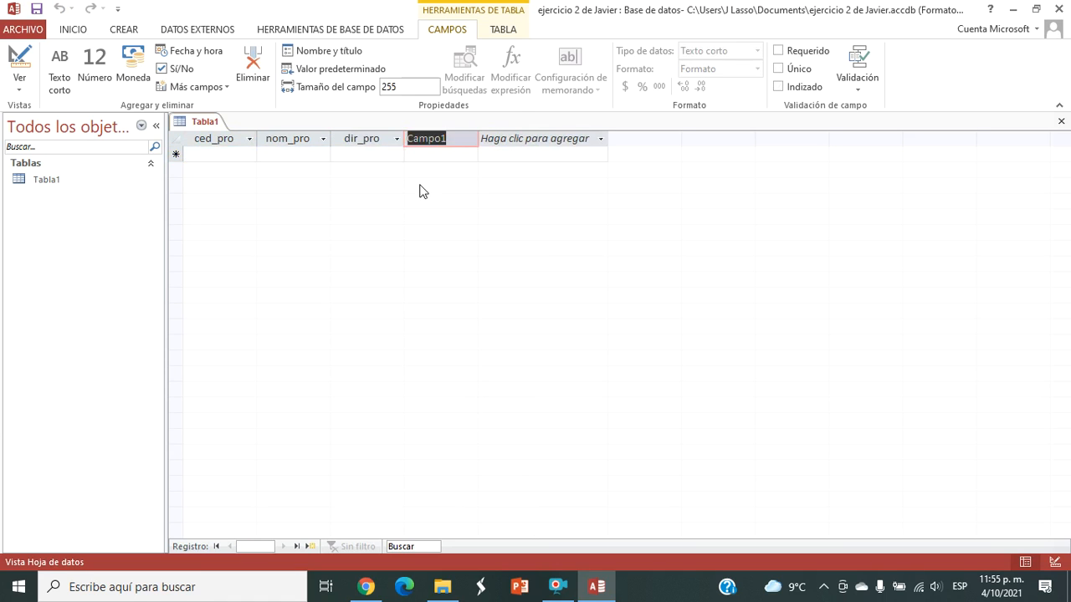
pyautogui.write('tel_pro')
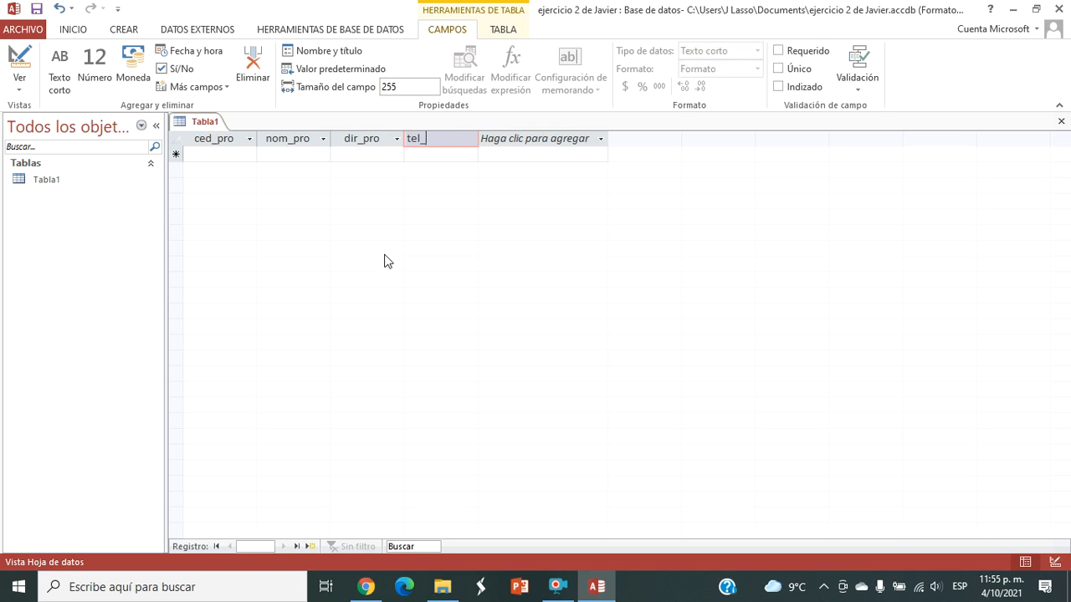
# Step: Start the first record by entering the teacher's ID number in ced_pro and full name, in capitals, in nom_pro
pyautogui.click(226, 154)
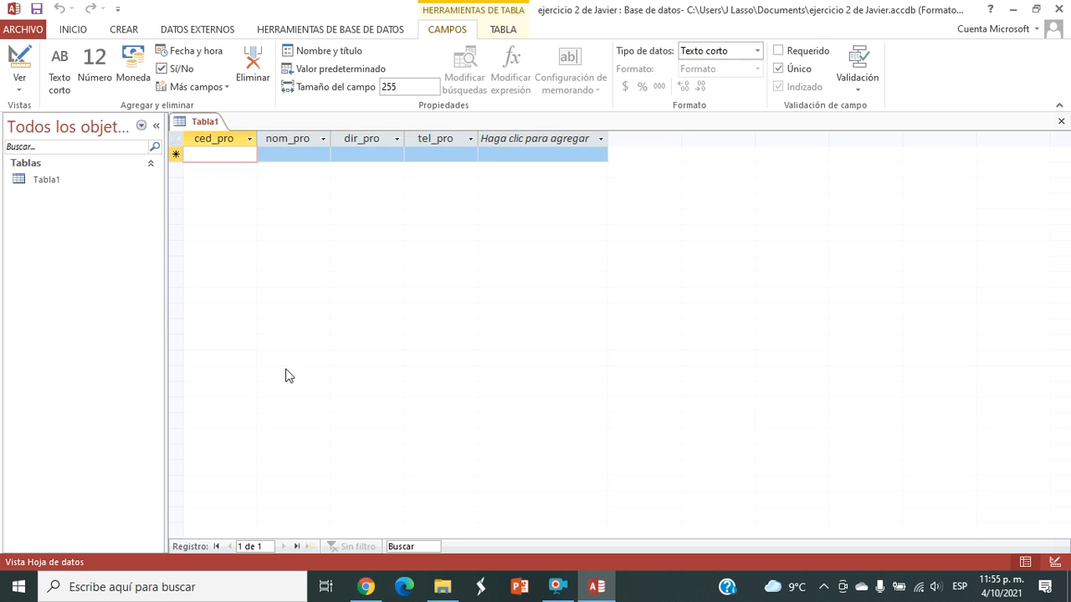
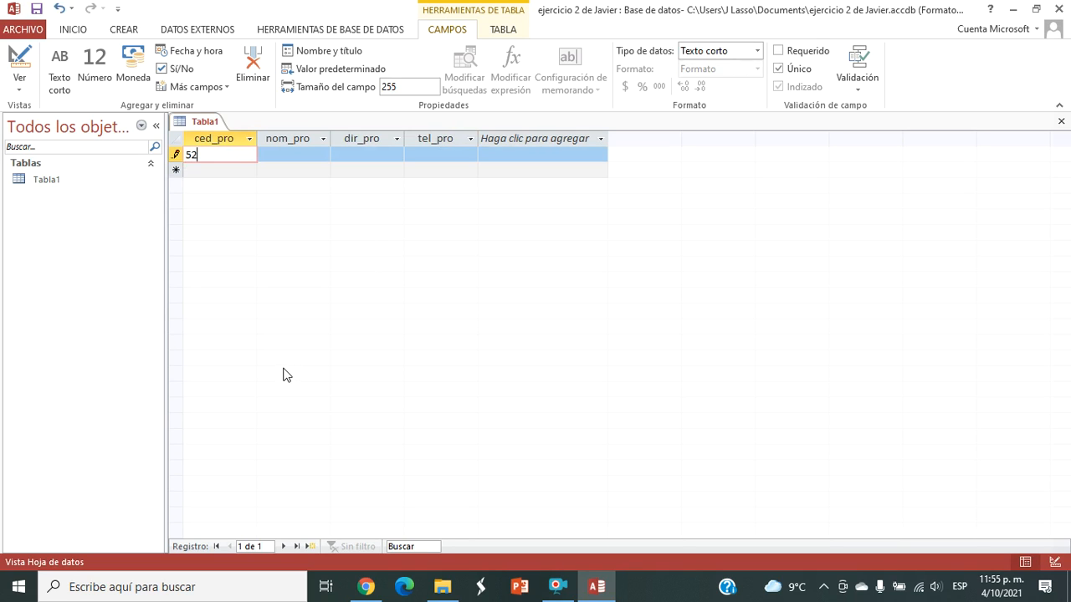
pyautogui.press('Tab')
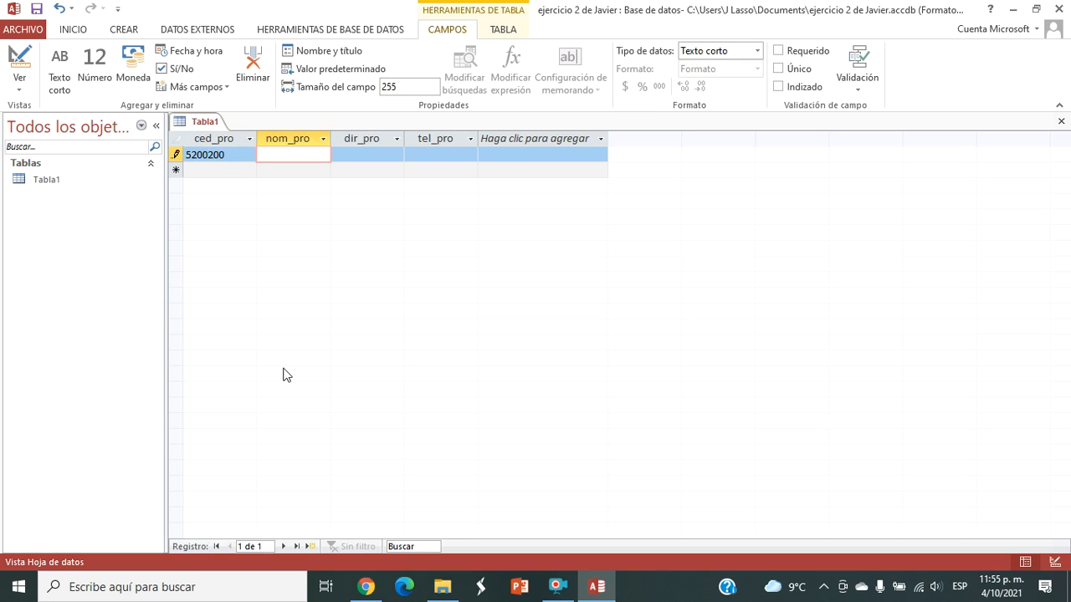
pyautogui.press('capslock')
pyautogui.press('Tab')
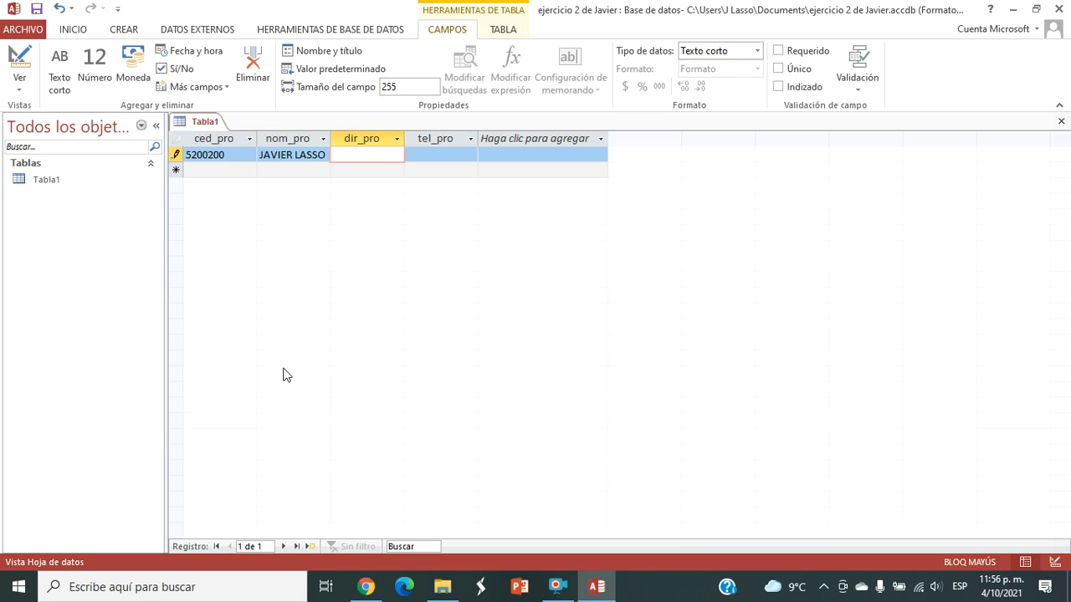
# Step: Complete the first record with the teacher's street address in dir_pro and phone number in tel_pro
pyautogui.press('Tab')
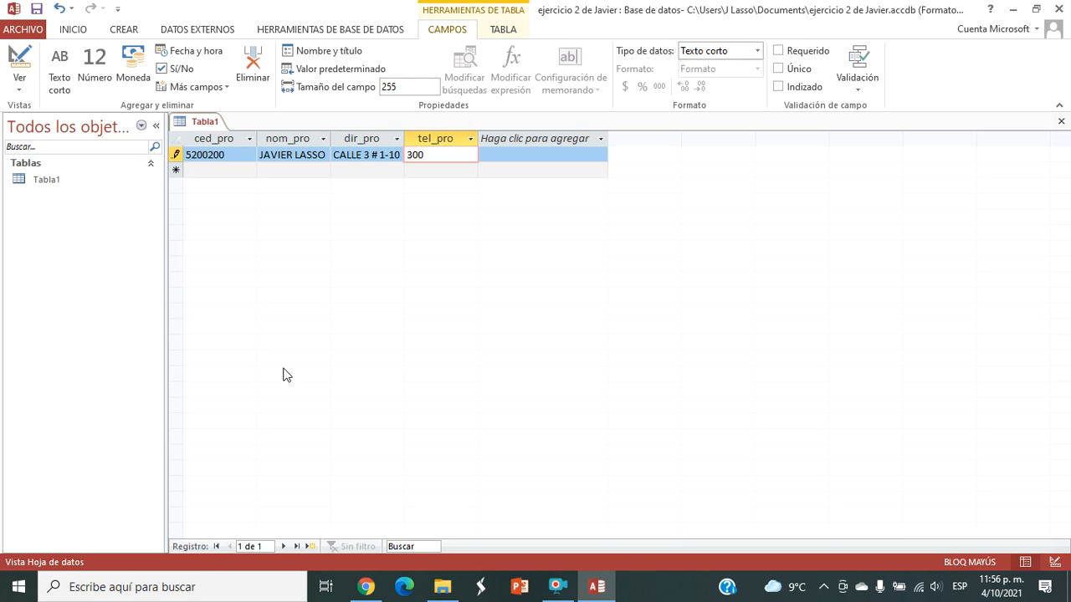
# Step: Close the table and save its design under the name PROFESORES
pyautogui.click(1061, 123)
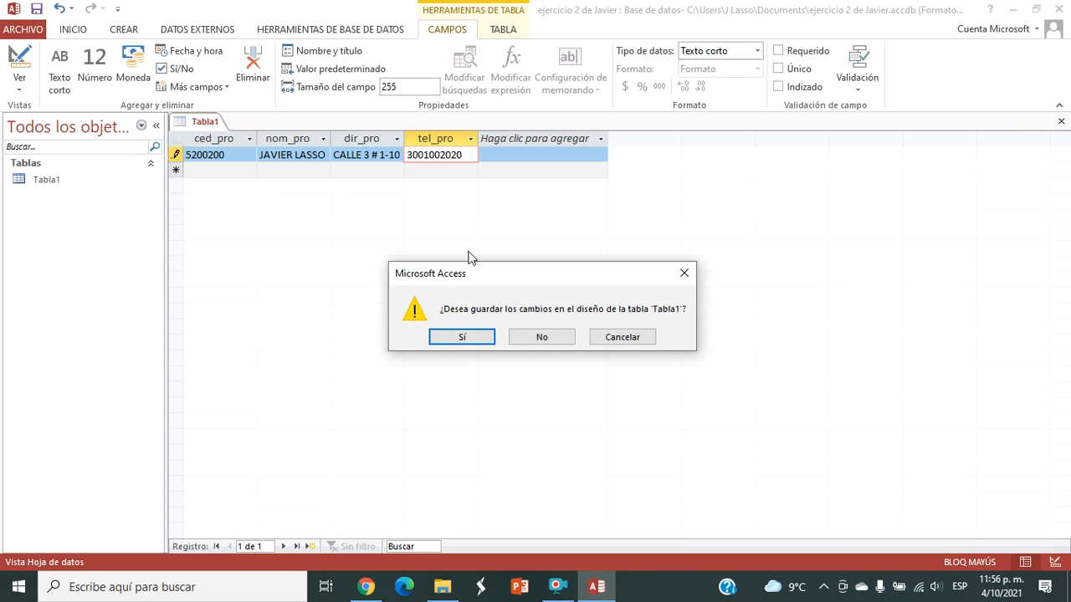
pyautogui.click(459, 337)
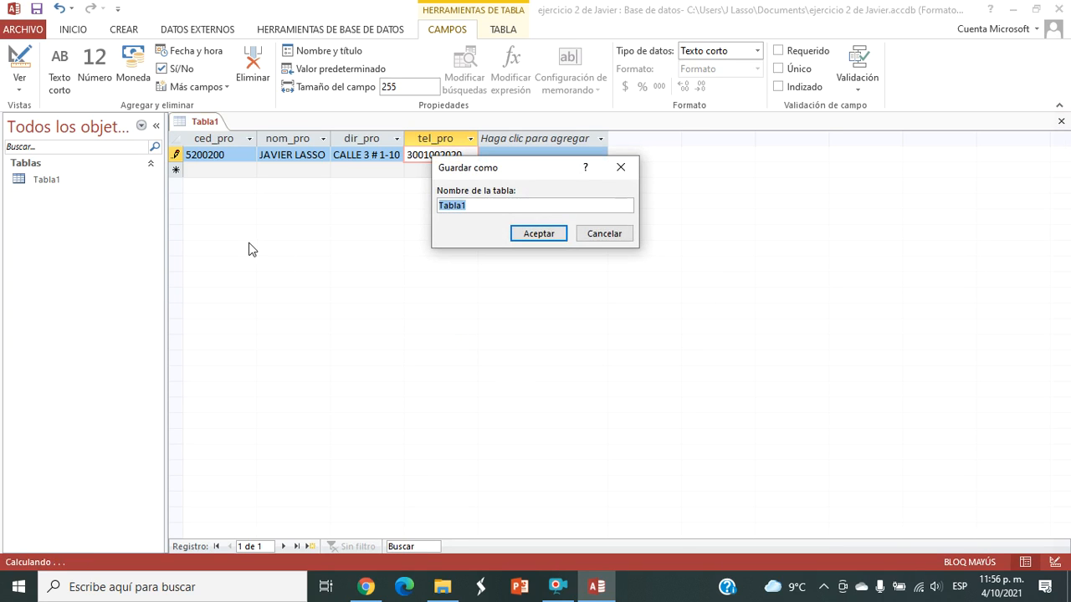
pyautogui.write('PROFESORES')
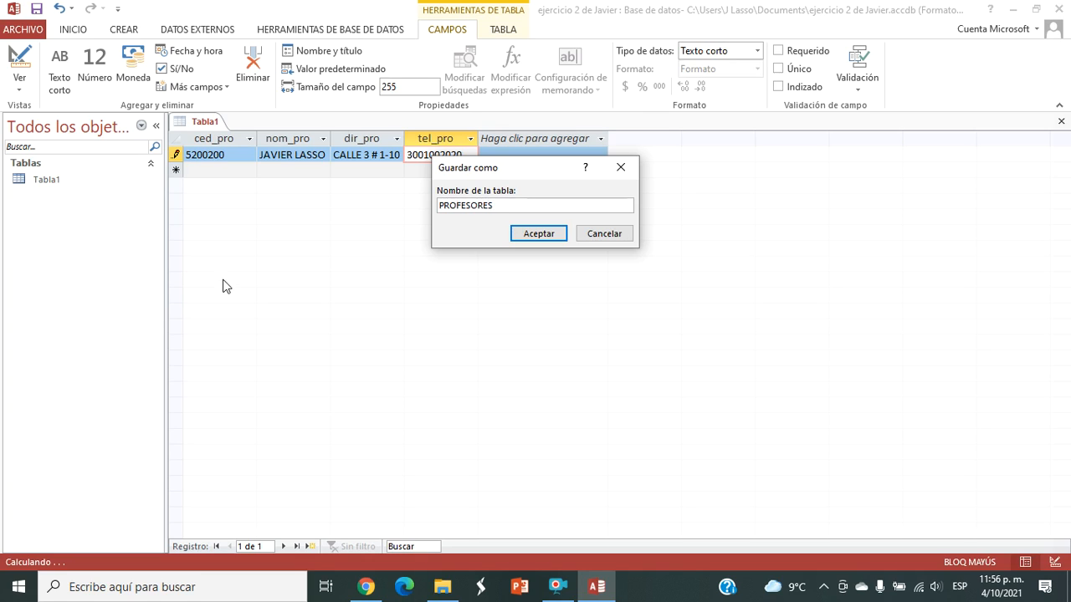
pyautogui.click(531, 235)
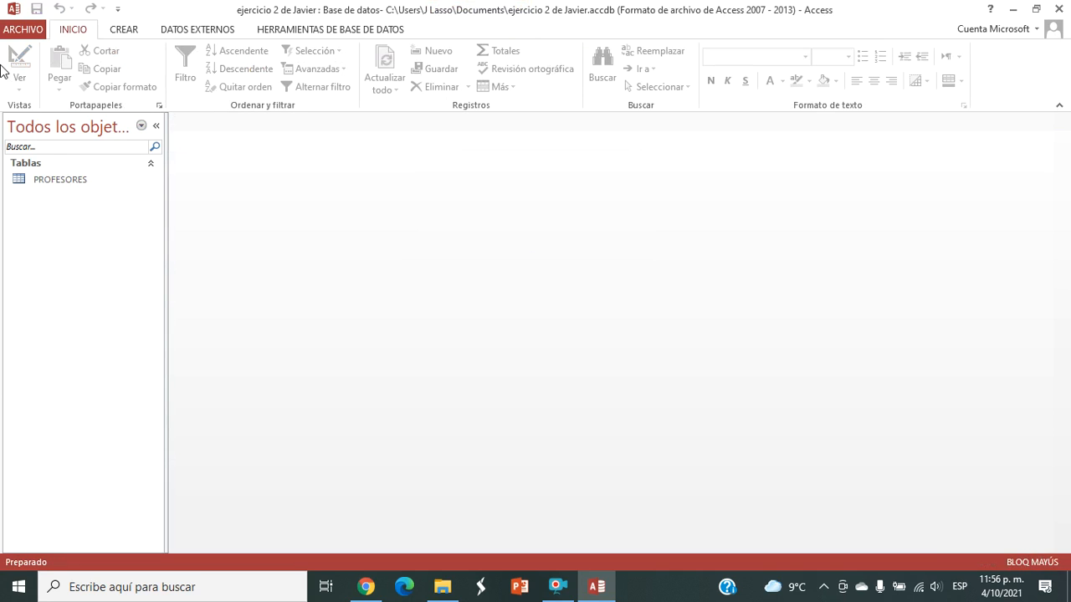
# Step: Create a second table in datasheet view and rename its Id field to cod_mod
pyautogui.click(125, 32)
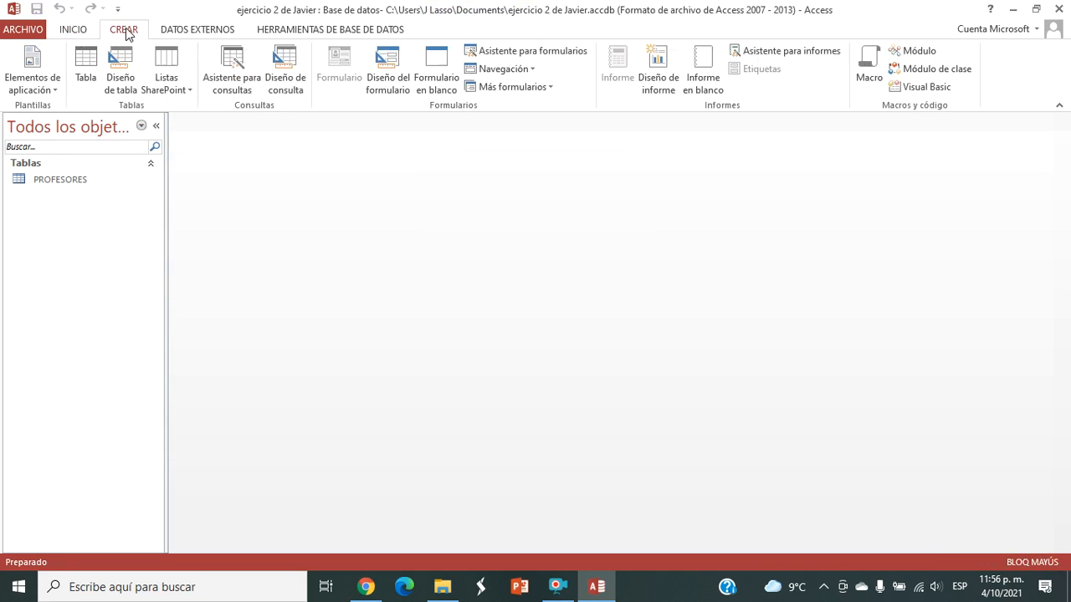
pyautogui.click(85, 63)
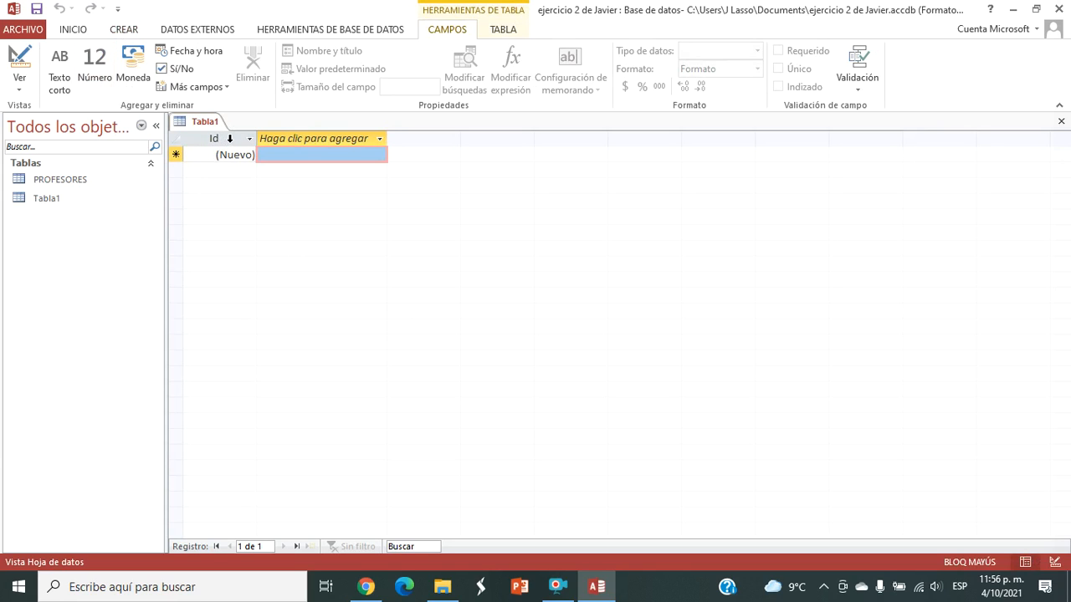
pyautogui.click(229, 139)
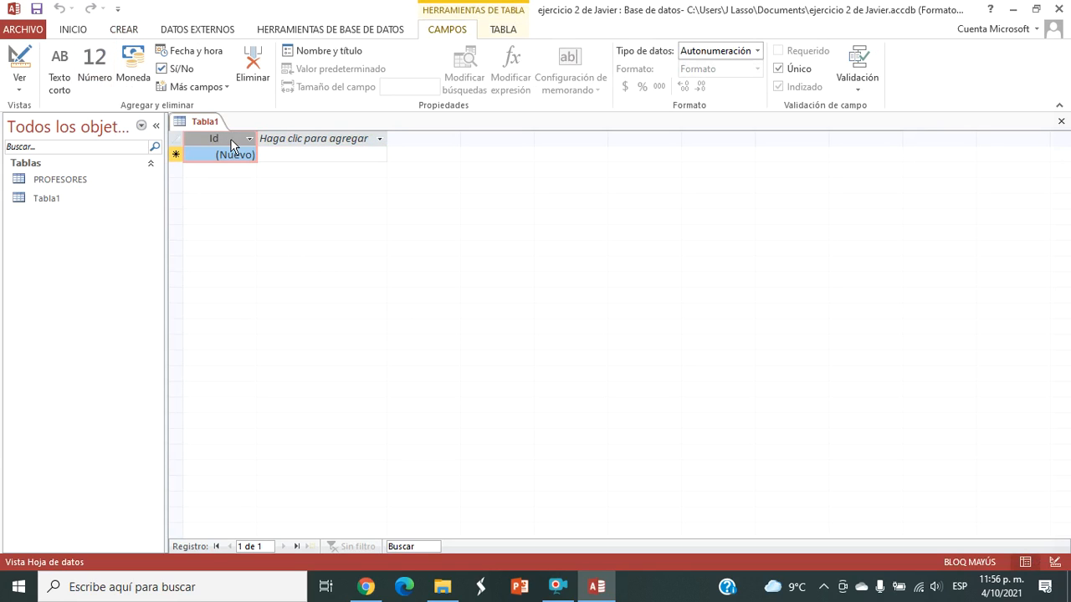
pyautogui.doubleClick(231, 140)
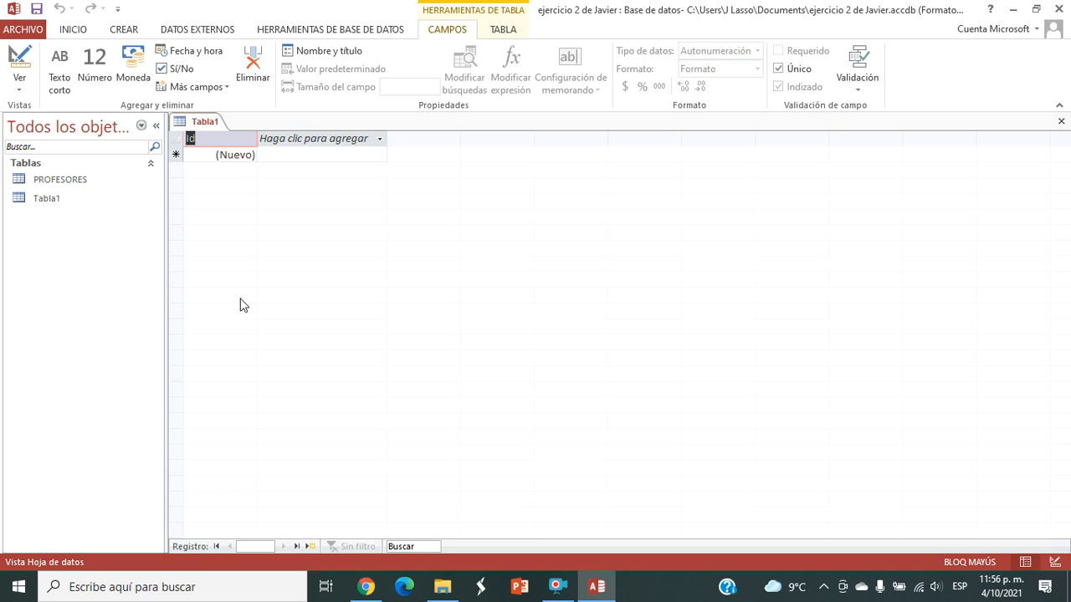
pyautogui.write('cod_mod')
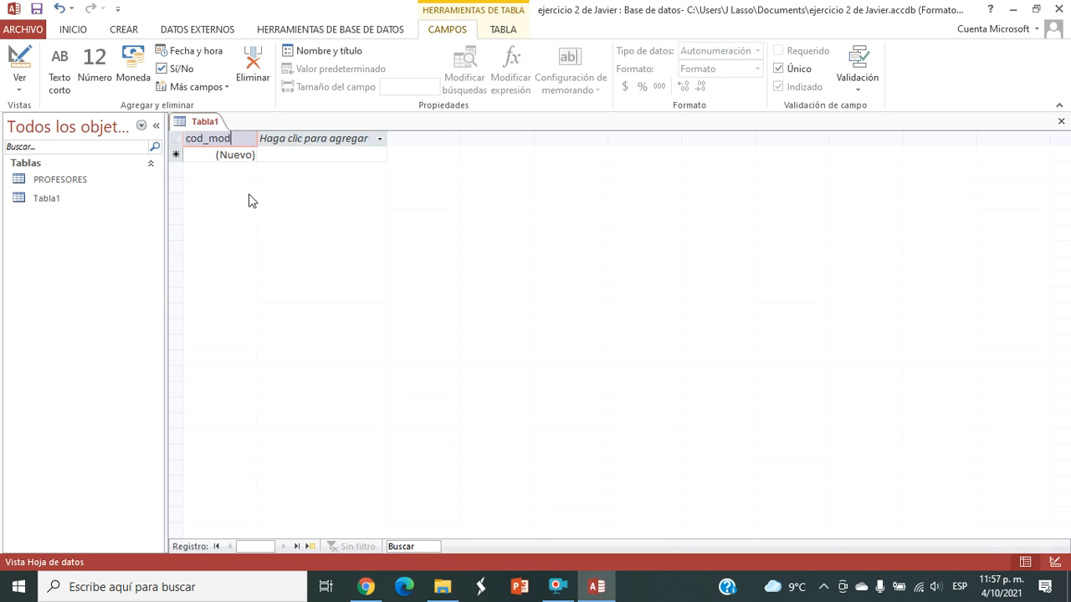
# Step: Set the data type of the cod_mod field to Texto corto
pyautogui.click(223, 157)
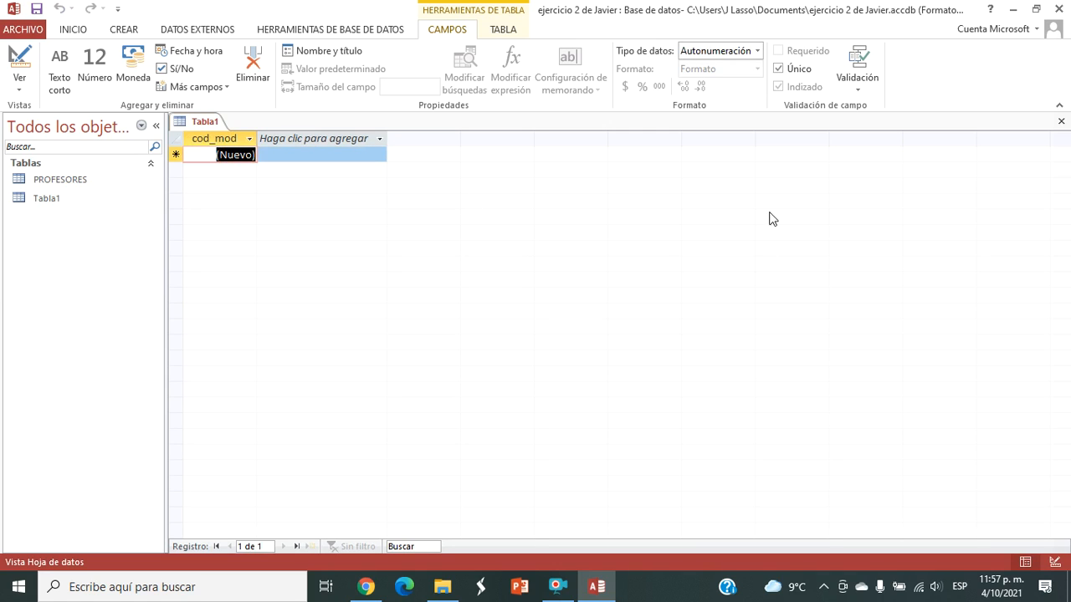
pyautogui.click(757, 51)
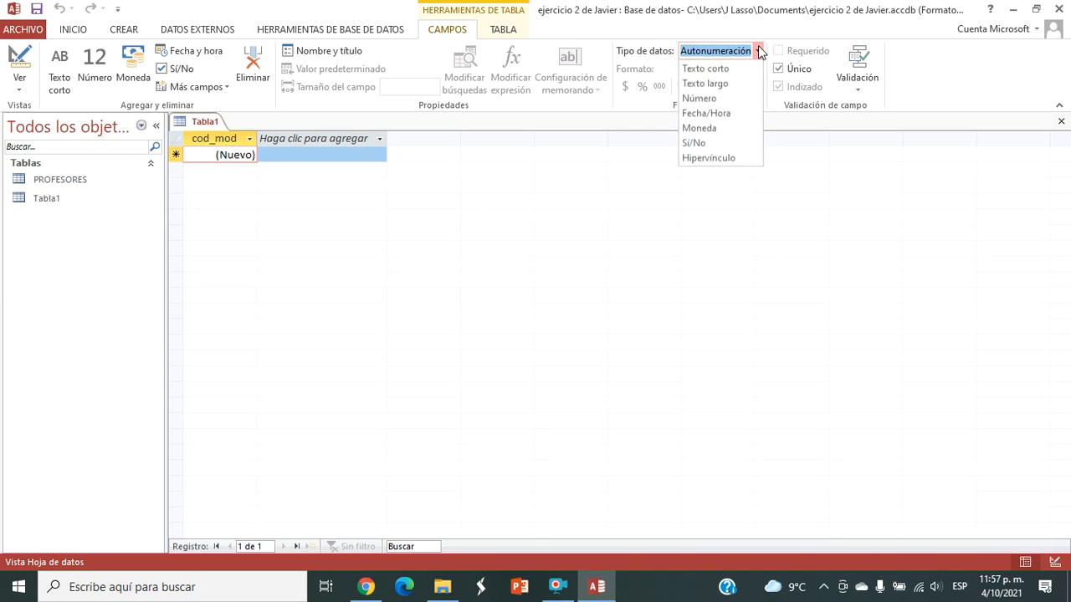
pyautogui.click(703, 70)
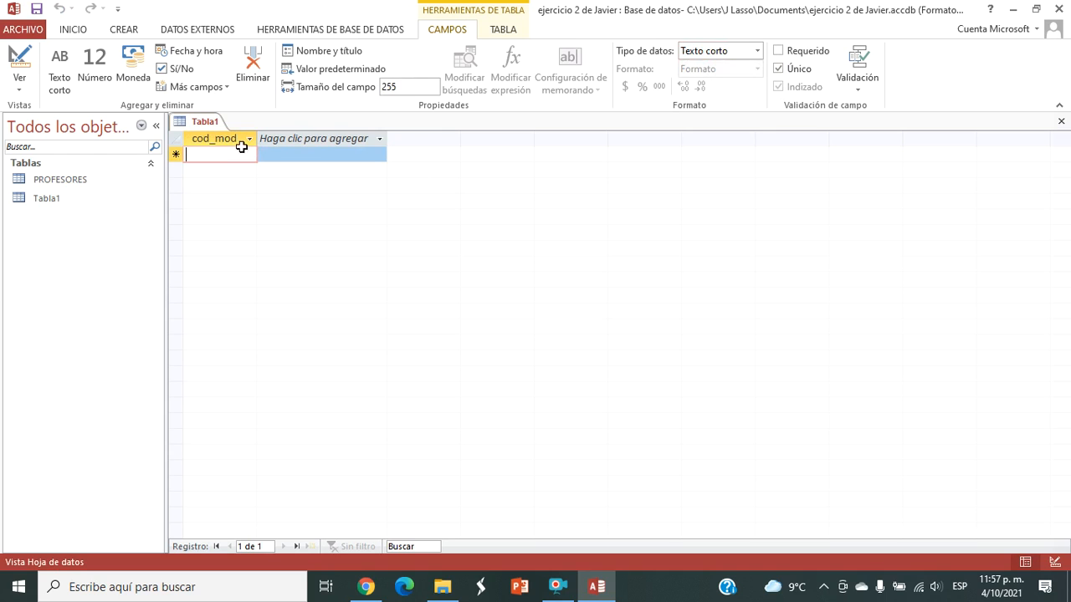
# Step: Add a Texto corto field named nom_mod after the cod_mod field
pyautogui.click(321, 142)
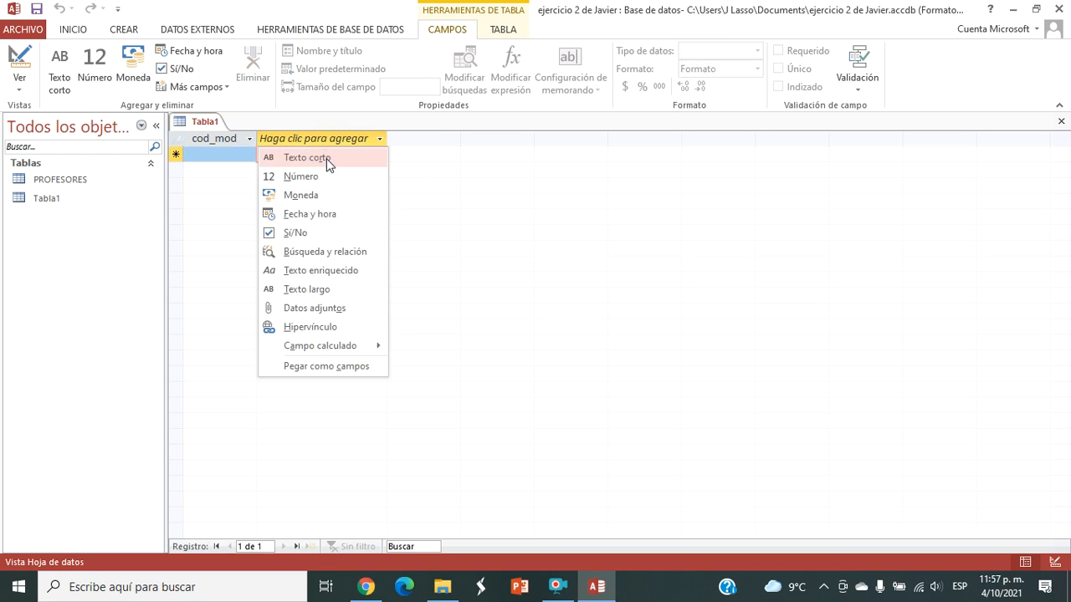
pyautogui.click(328, 159)
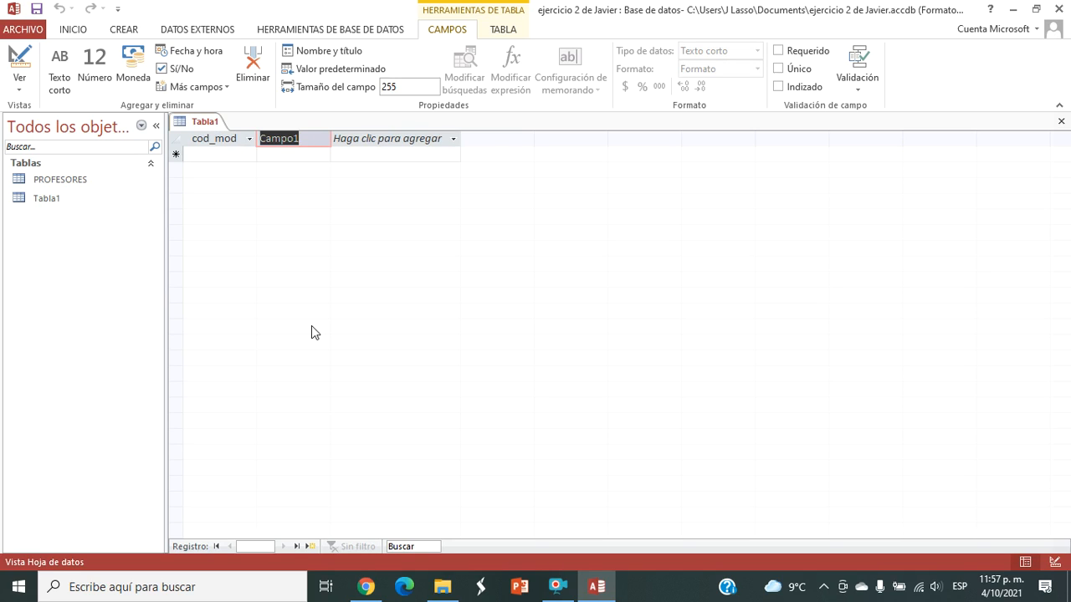
pyautogui.write('nom_mod')
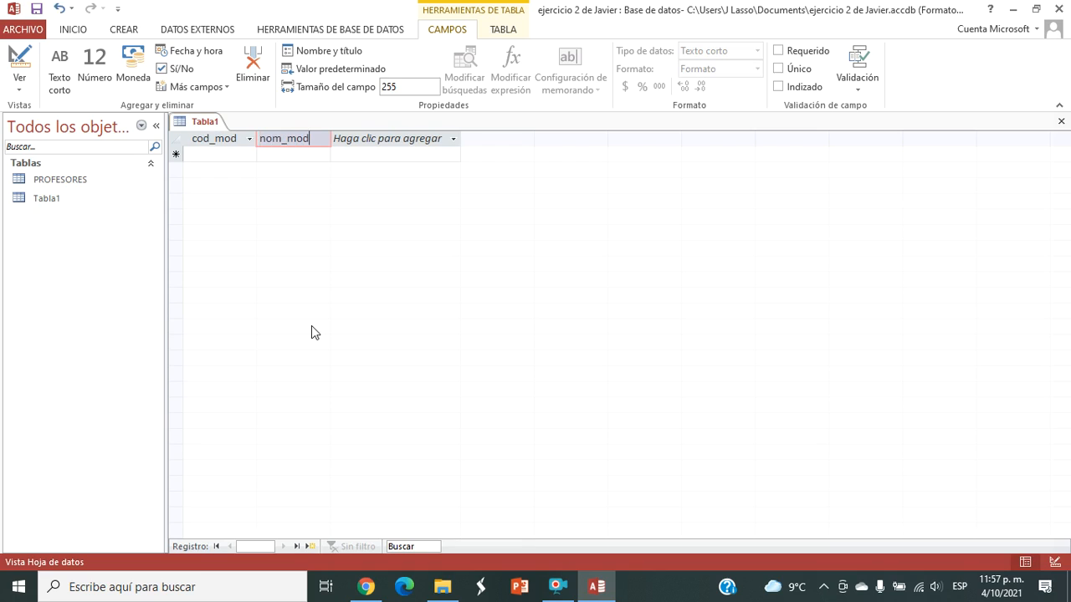
pyautogui.press('Return')
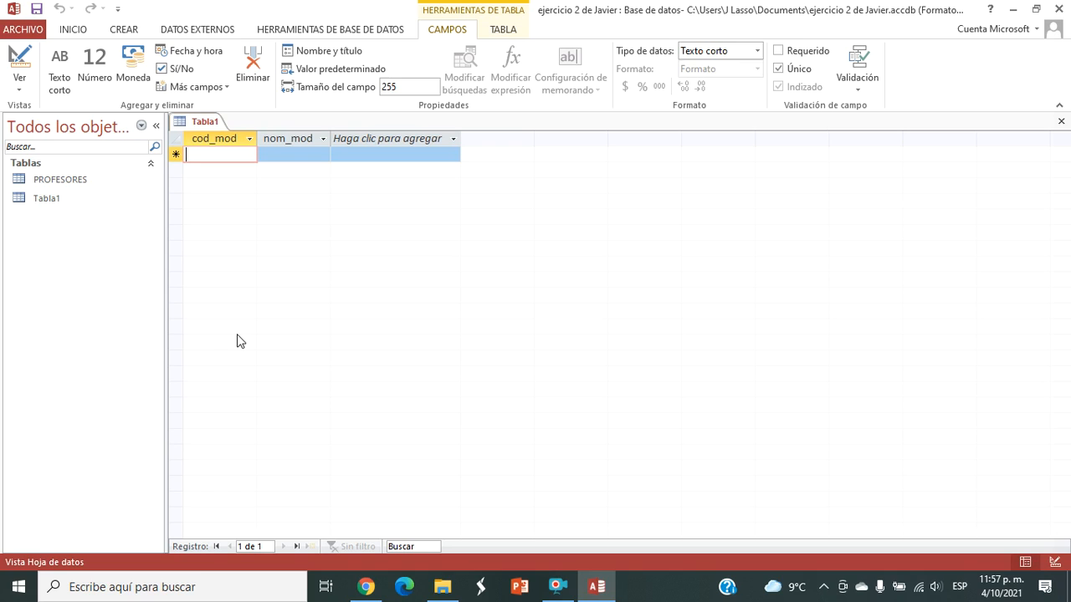
# Step: Enter the first module record with code 601 and name MATEMATICAS 6, and widen the nom_mod column to fit
pyautogui.write('601')
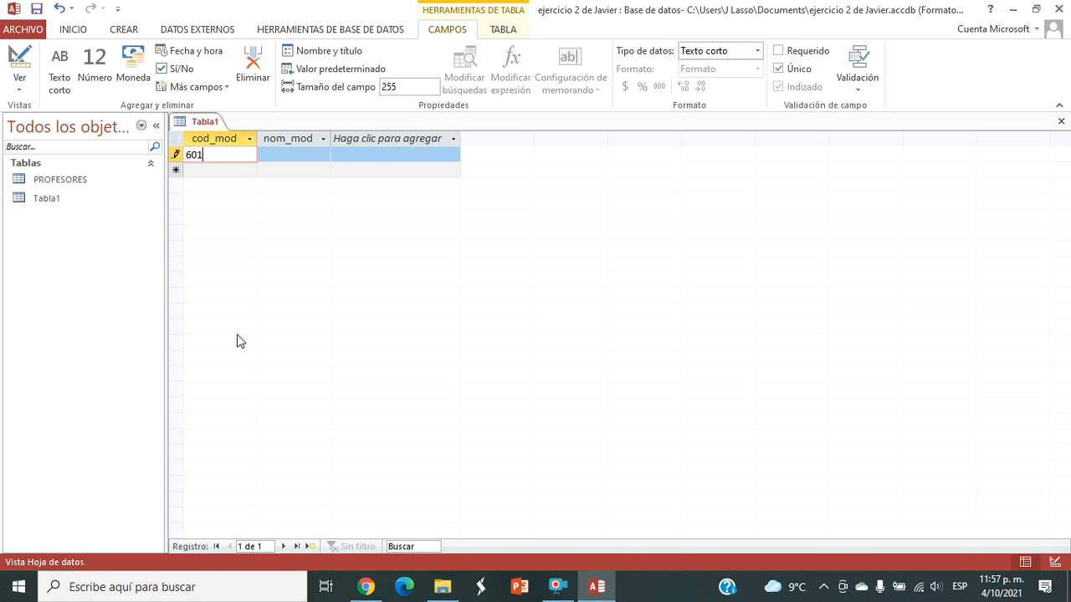
pyautogui.press('Tab')
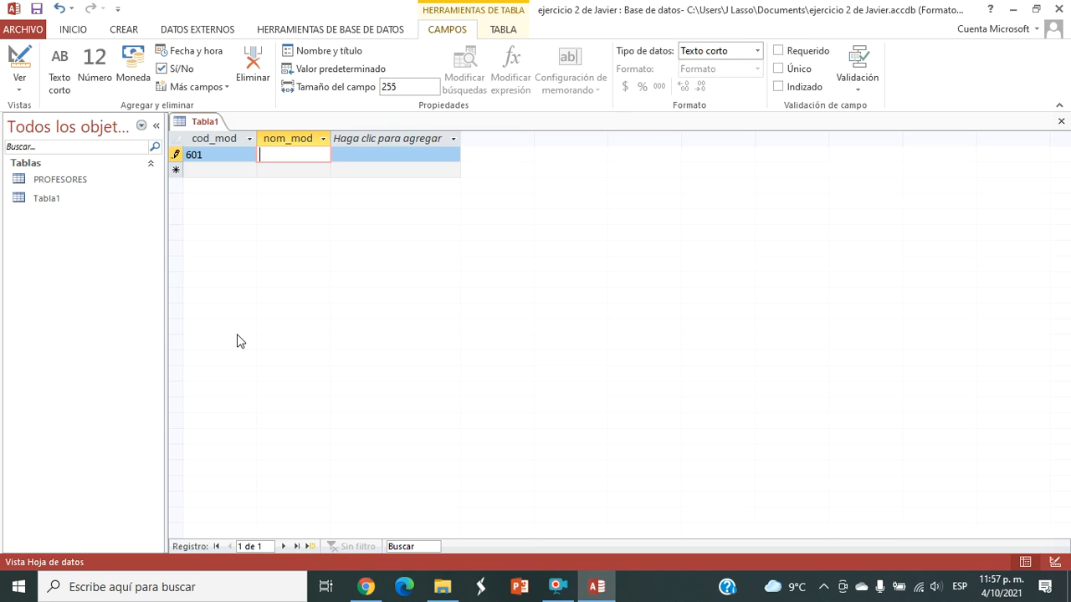
pyautogui.press('capslock')
pyautogui.write('MATE')
pyautogui.write('MATICAS')
pyautogui.press('Tab')
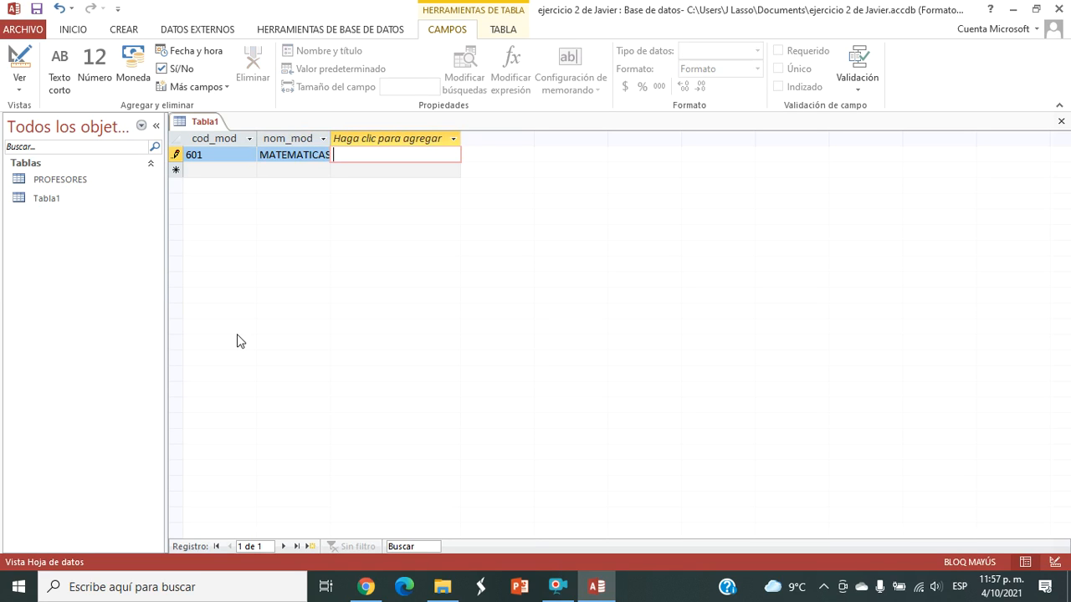
pyautogui.moveTo(331, 138); pyautogui.dragTo(345, 138)
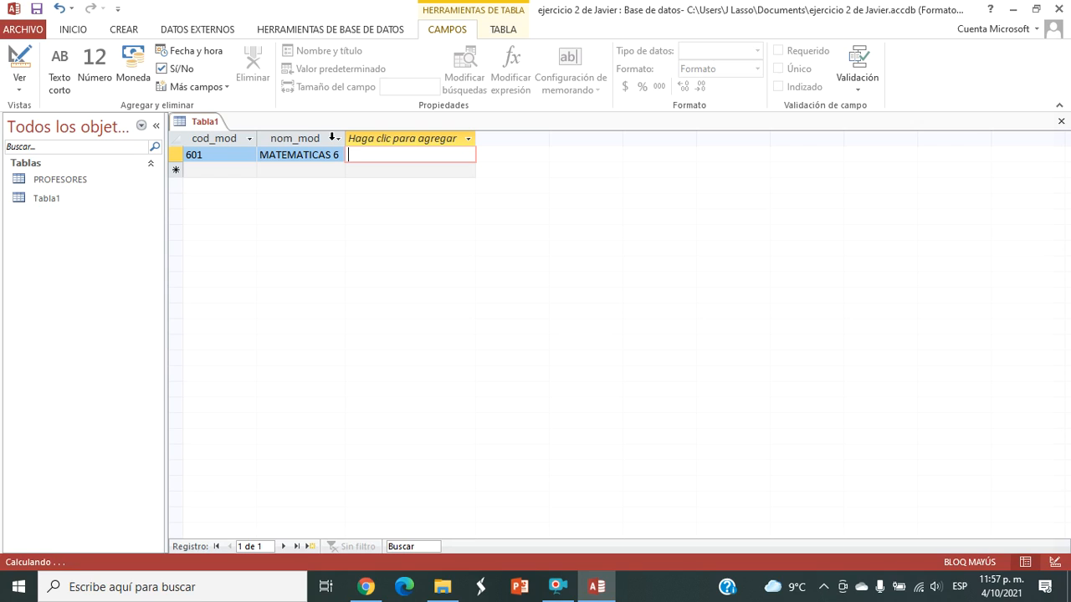
# Step: Add a second module record with code 602 and name CASTELLANO 6
pyautogui.click(213, 171)
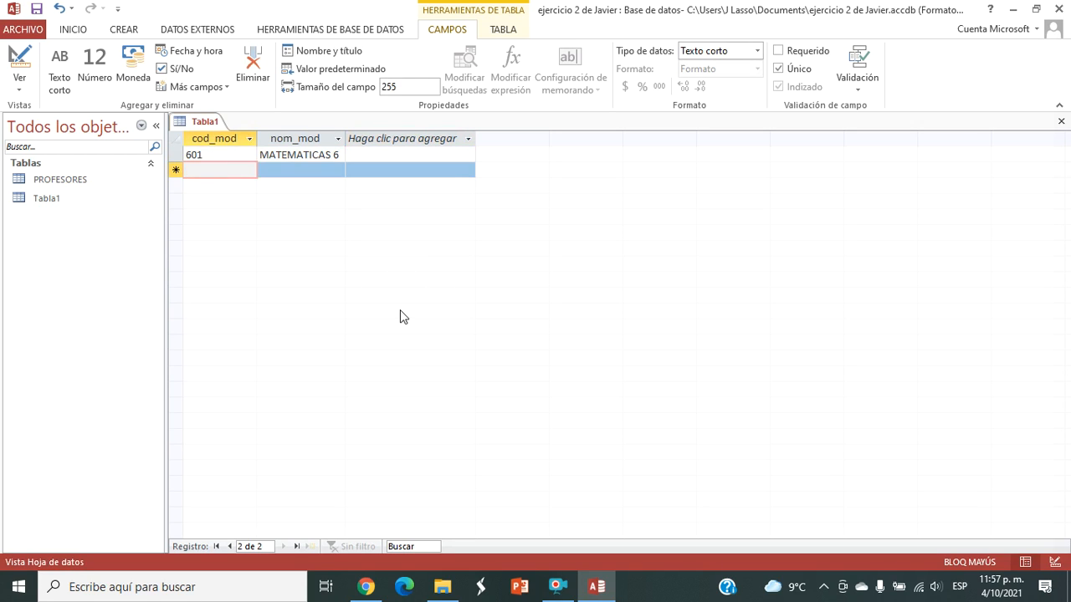
pyautogui.write('602')
pyautogui.press('Tab')
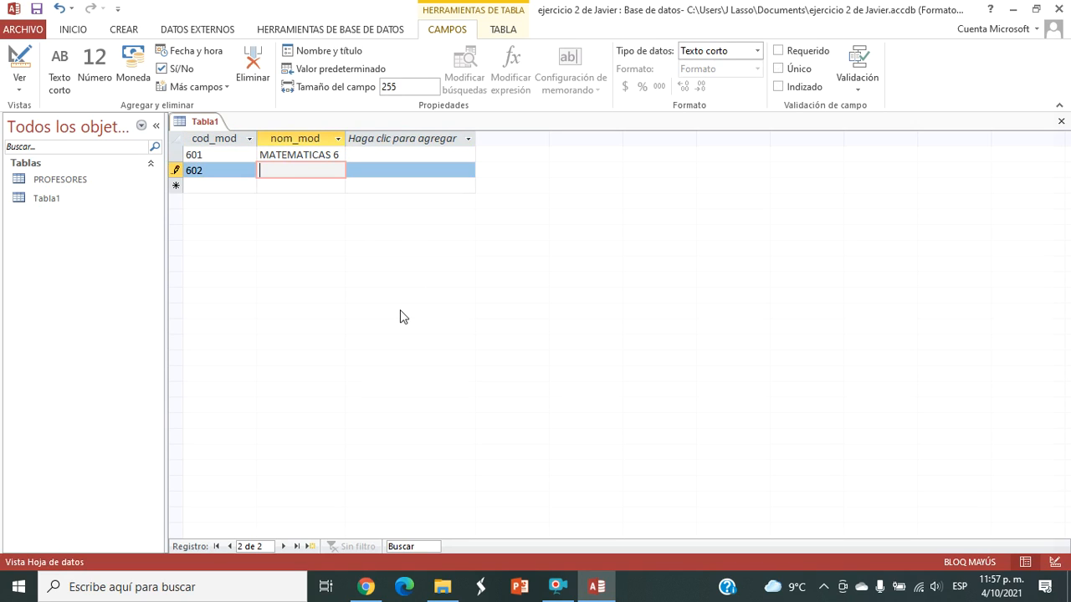
pyautogui.write('CASTELLANO 6')
pyautogui.press('Tab')
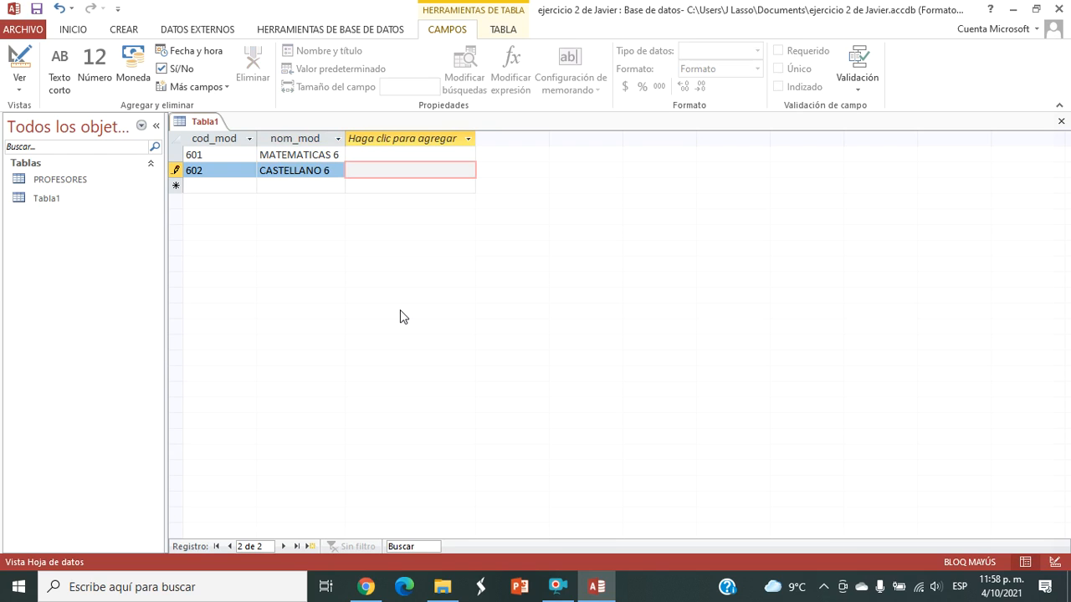
# Step: Close the table and save its design under the name MODULOS
pyautogui.click(1061, 123)
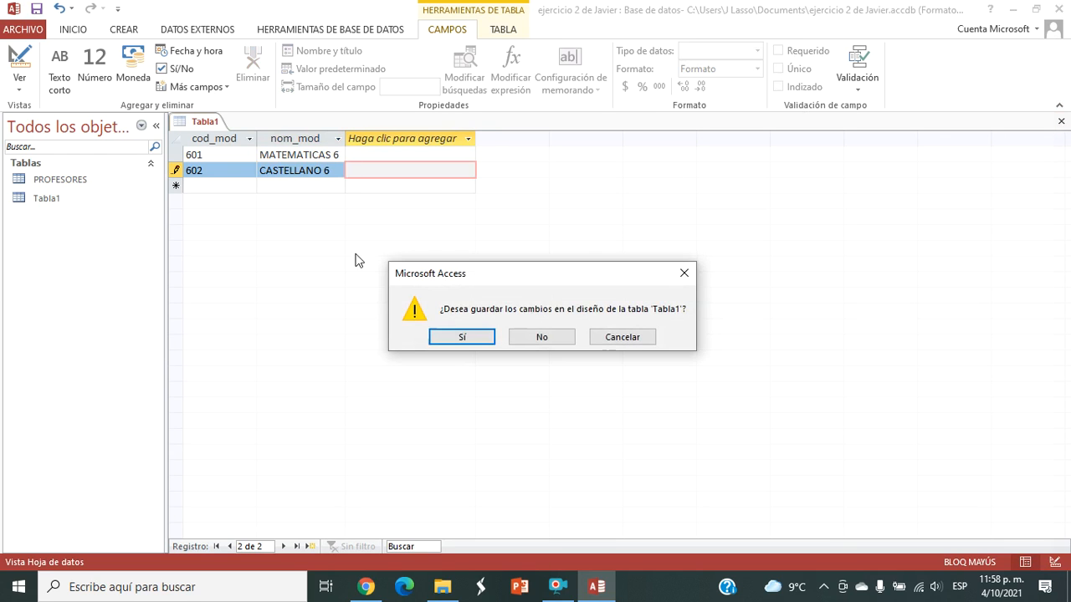
pyautogui.click(465, 338)
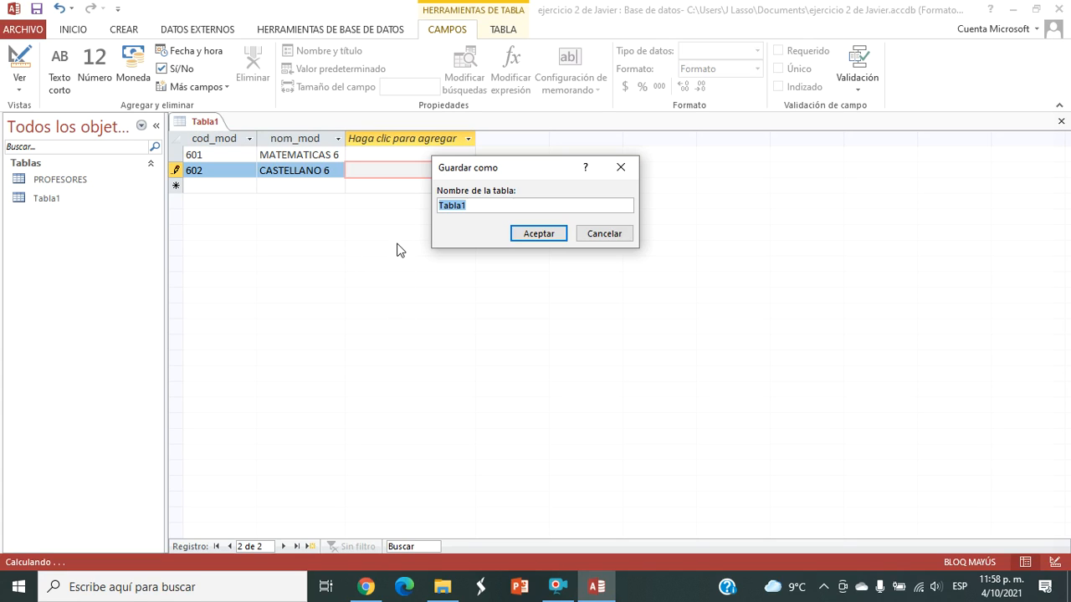
pyautogui.write('MODULOS')
pyautogui.click(536, 232)
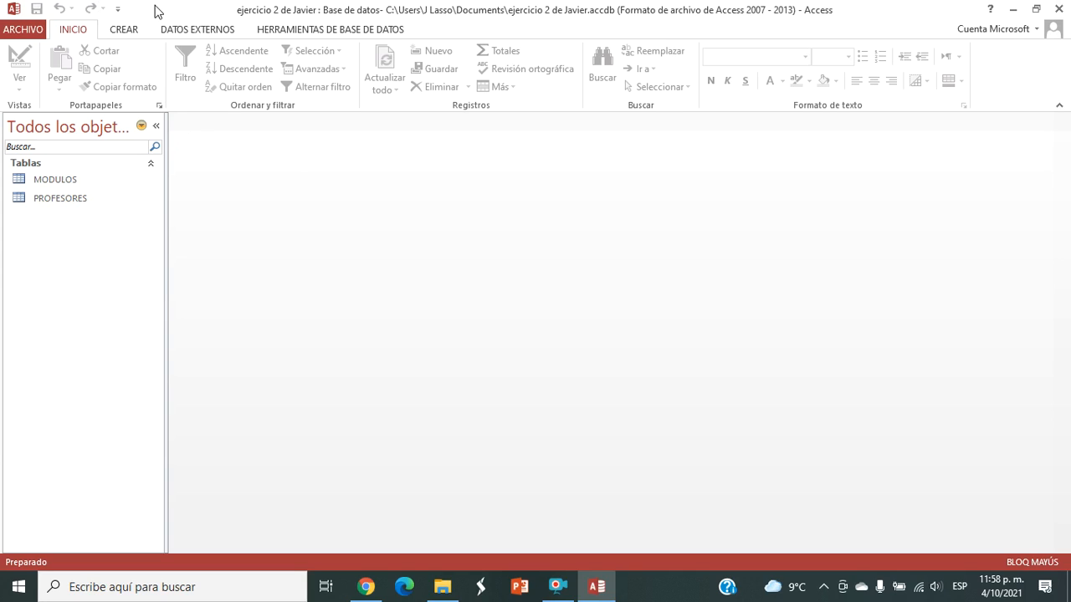
# Step: Create a third table in datasheet view and set its Id field's data type to Texto corto
pyautogui.click(124, 35)
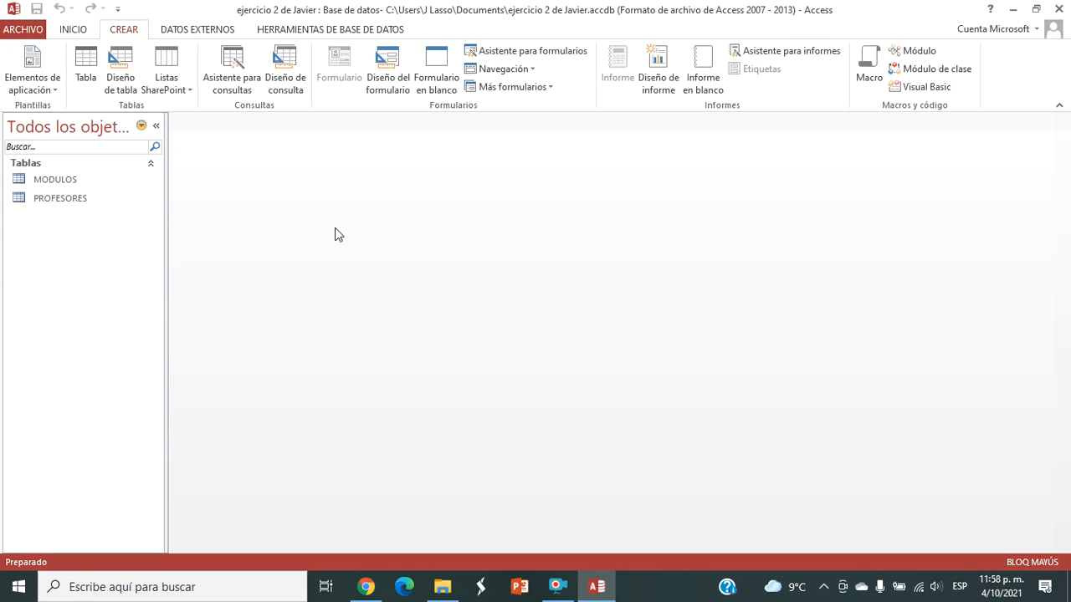
pyautogui.click(85, 63)
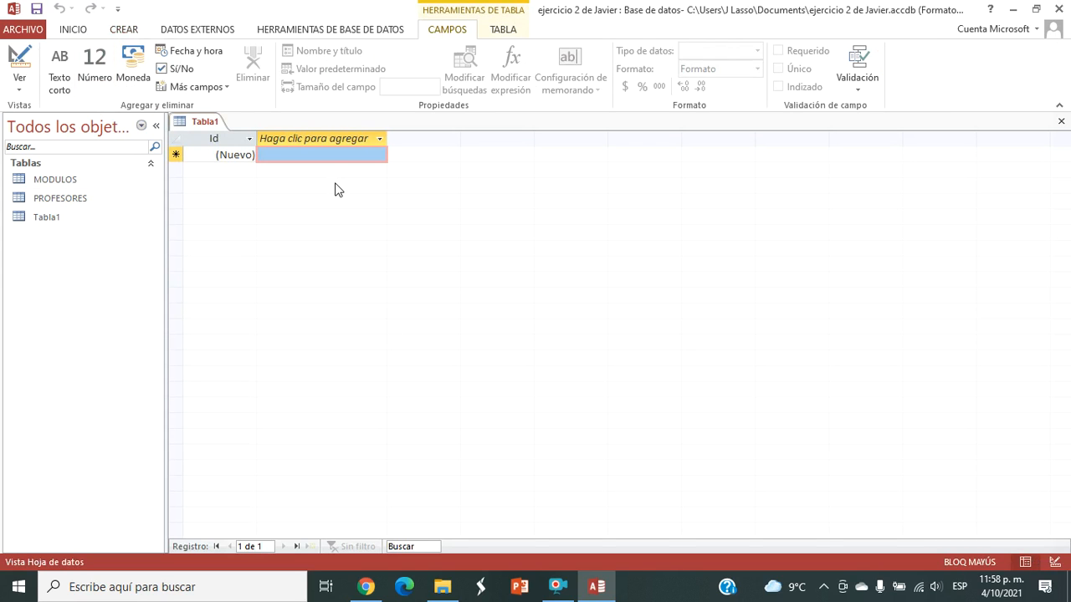
pyautogui.click(226, 142)
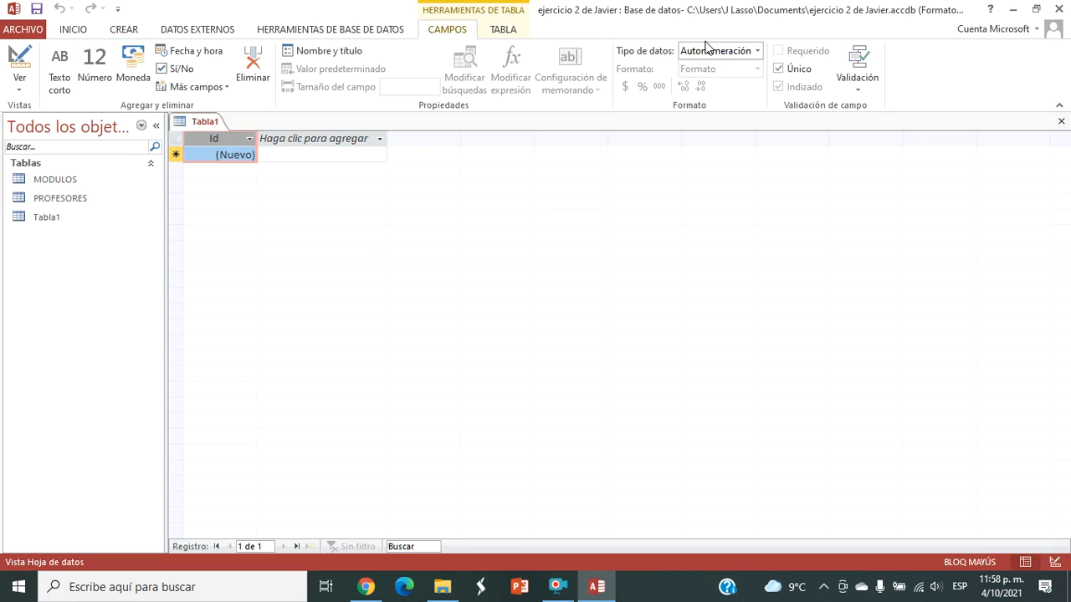
pyautogui.click(707, 49)
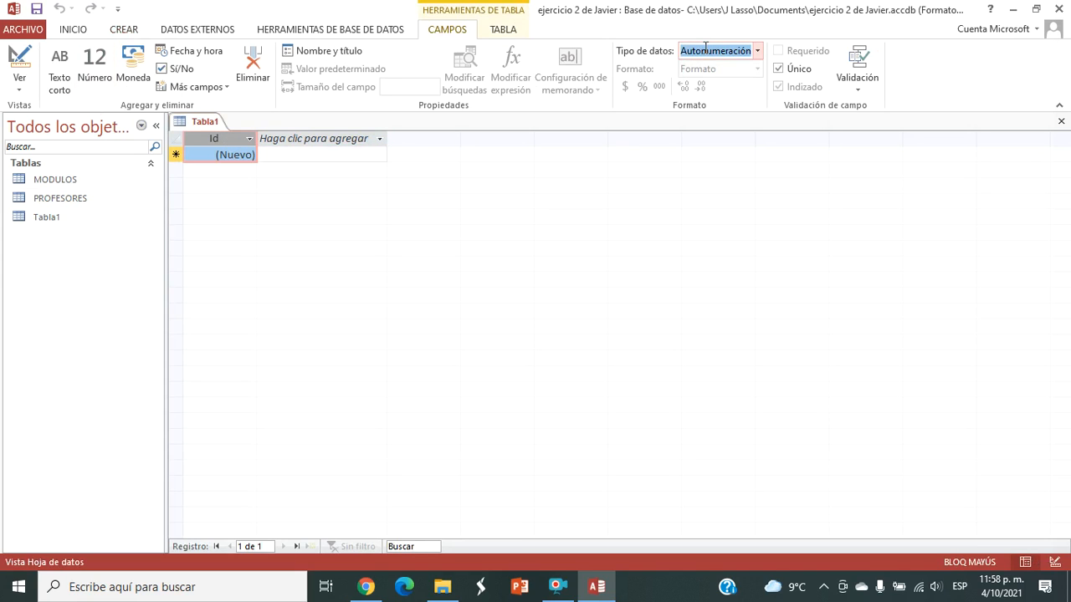
pyautogui.click(760, 52)
pyautogui.click(730, 70)
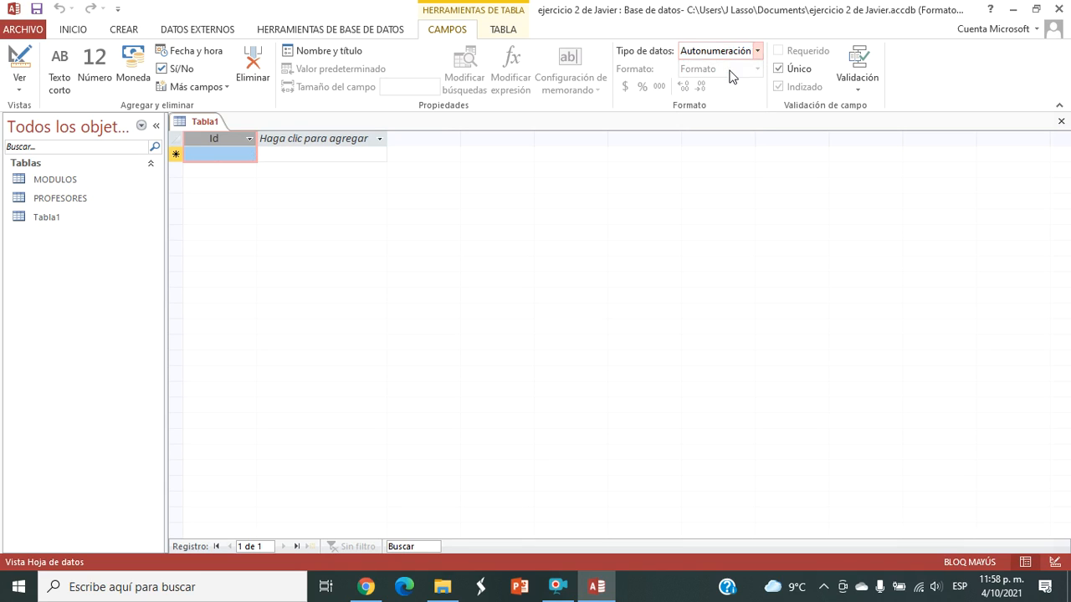
# Step: Rename the new table's Id field to cod_est
pyautogui.doubleClick(226, 139)
pyautogui.write('C')
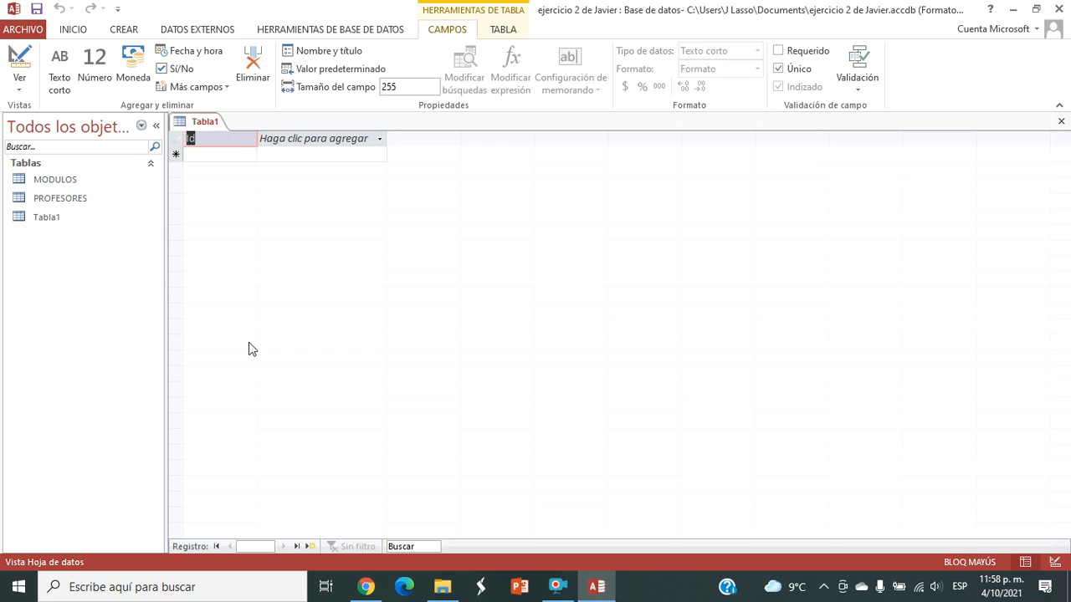
pyautogui.write('COD')
pyautogui.press('BackSpace')
pyautogui.press('BackSpace')
pyautogui.press('BackSpace')
pyautogui.press('capslock')
pyautogui.write('cod_est')
# Step: Add two Texto corto fields named nom_est and ape_est after cod_est
pyautogui.click(305, 140)
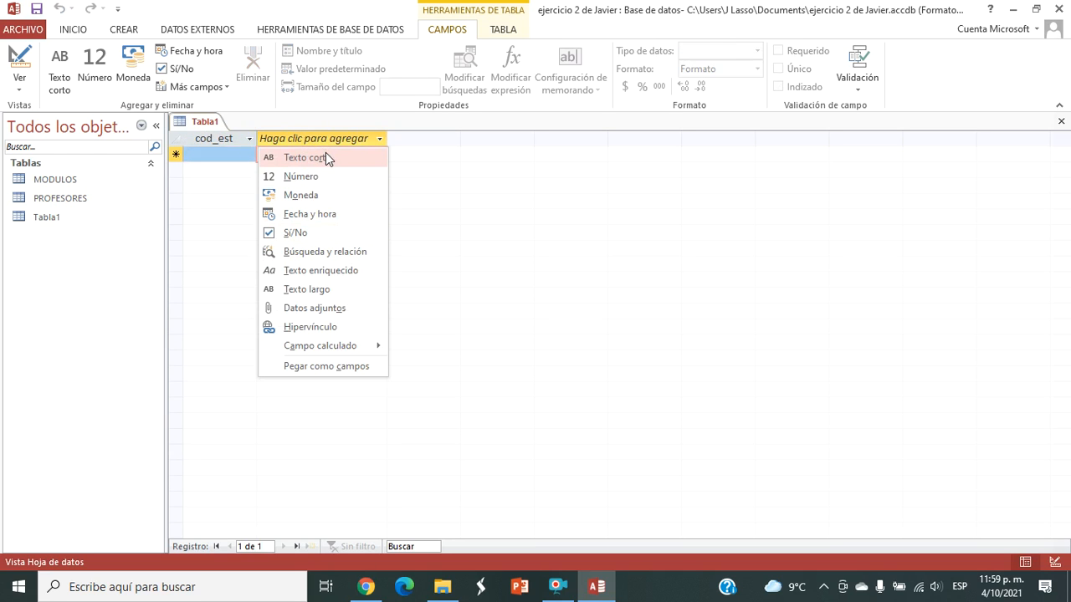
pyautogui.click(325, 158)
pyautogui.write('nom')
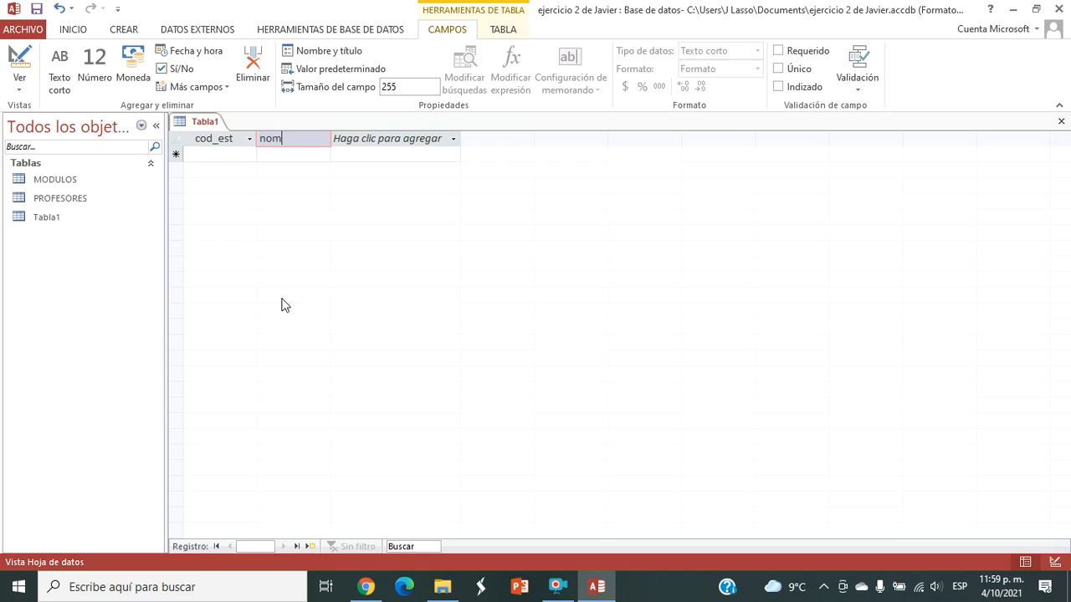
pyautogui.write('_est')
pyautogui.click(373, 139)
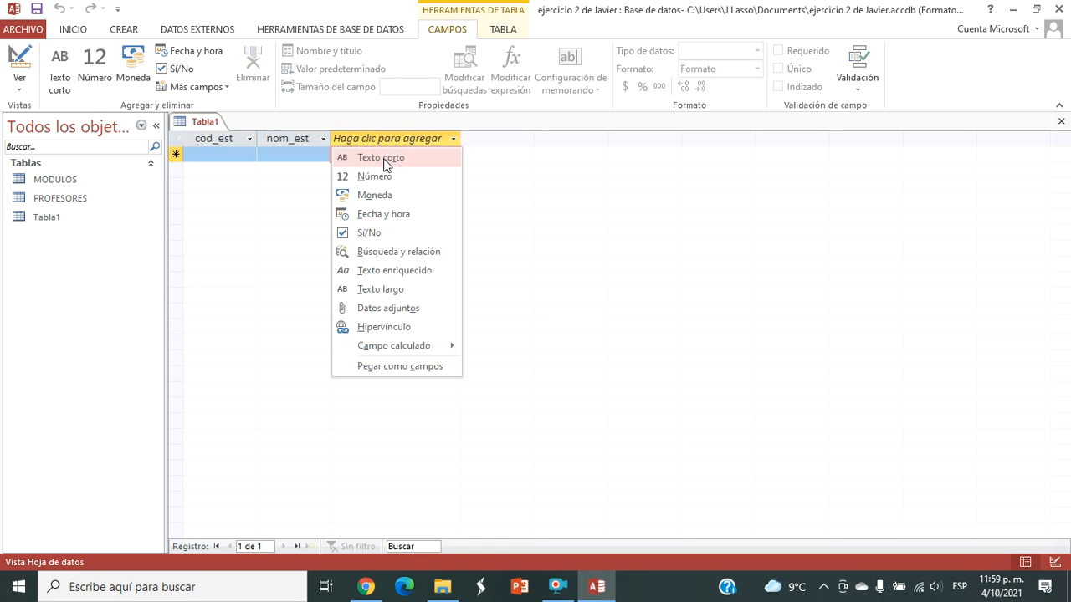
pyautogui.click(387, 160)
pyautogui.write('ape')
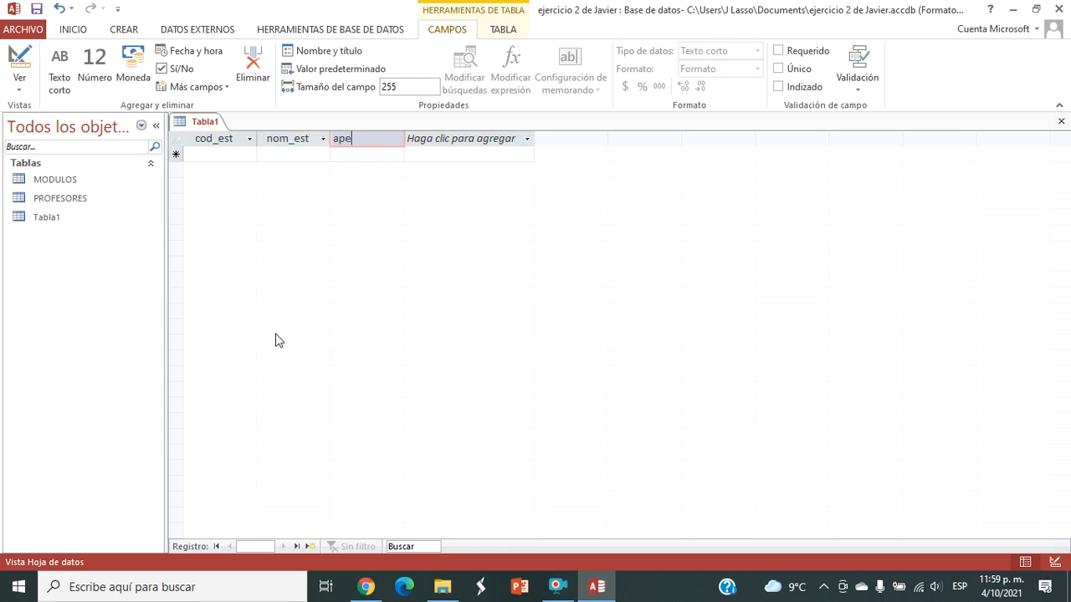
pyautogui.write('_est')
# Step: Add a Fecha y hora field named nac_est after ape_est
pyautogui.click(502, 142)
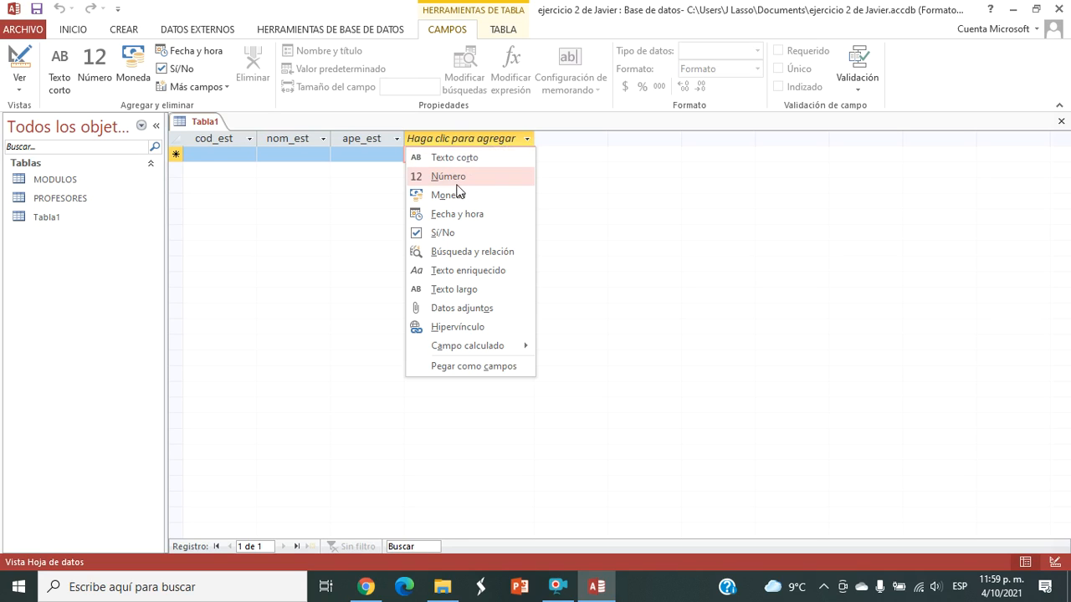
pyautogui.click(493, 220)
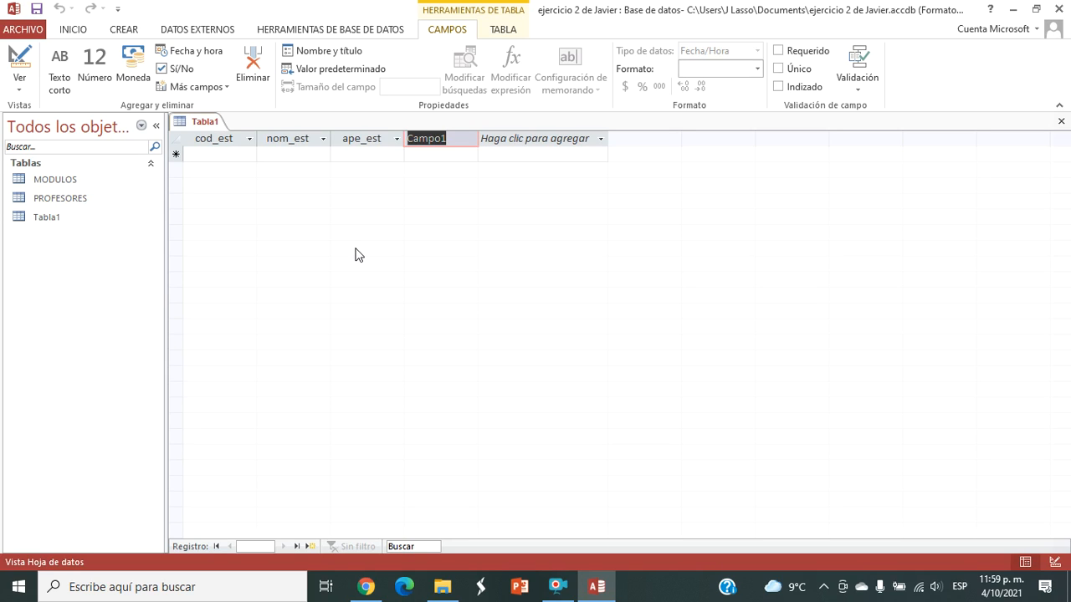
pyautogui.write('na')
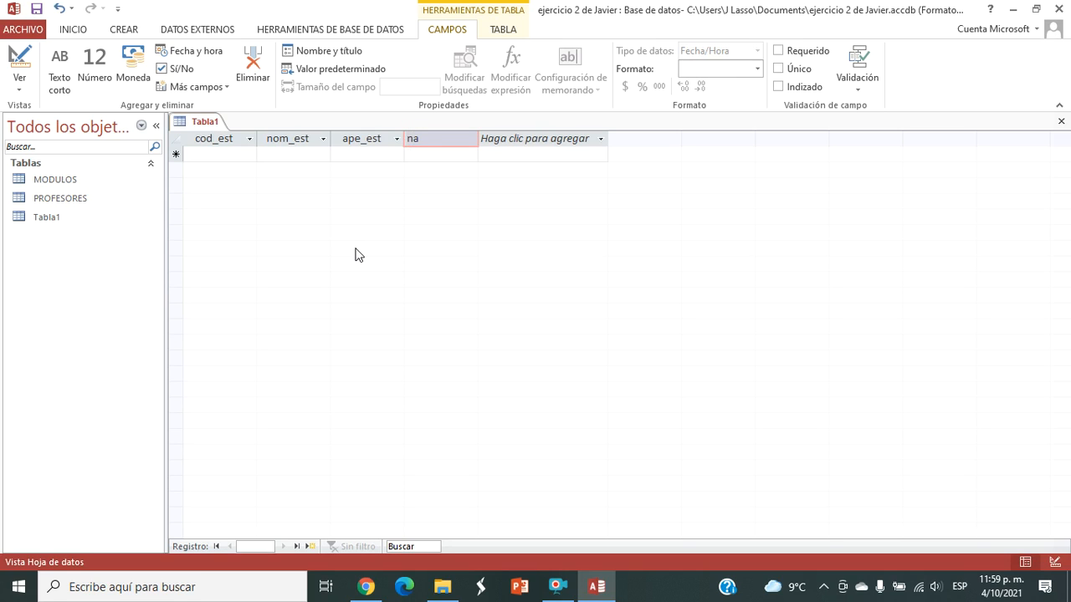
pyautogui.write('c_est')
# Step: Enter the first student's code in the cod_est field
pyautogui.click(211, 156)
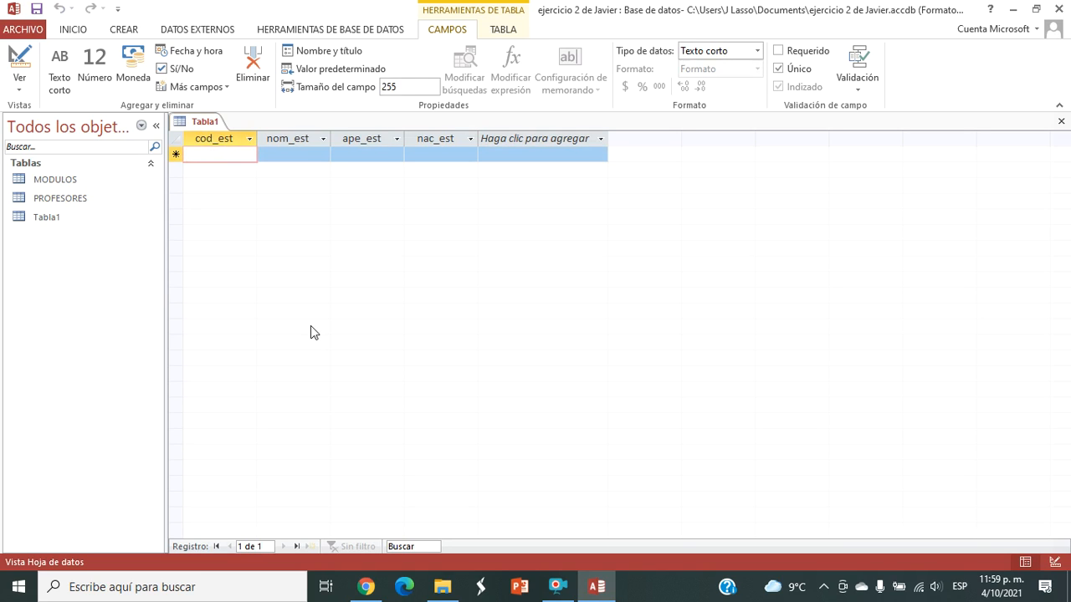
pyautogui.write('20')
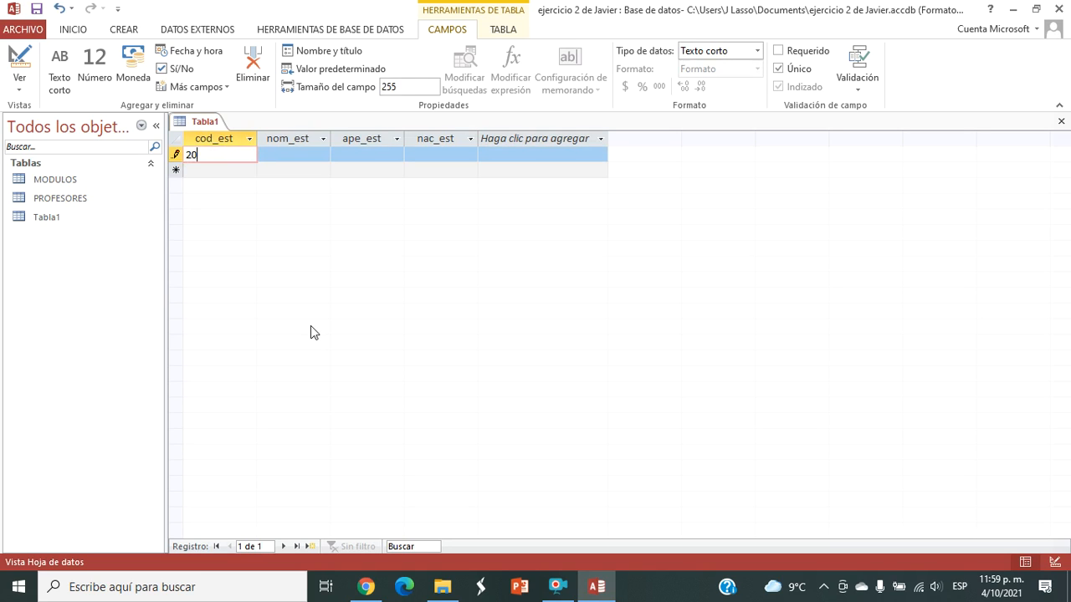
pyautogui.write('150')
pyautogui.write('001')
pyautogui.press('BackSpace')
pyautogui.write('01')
# Step: Enter the student's first name in nom_est and surname in ape_est in capital letters
pyautogui.click(308, 160)
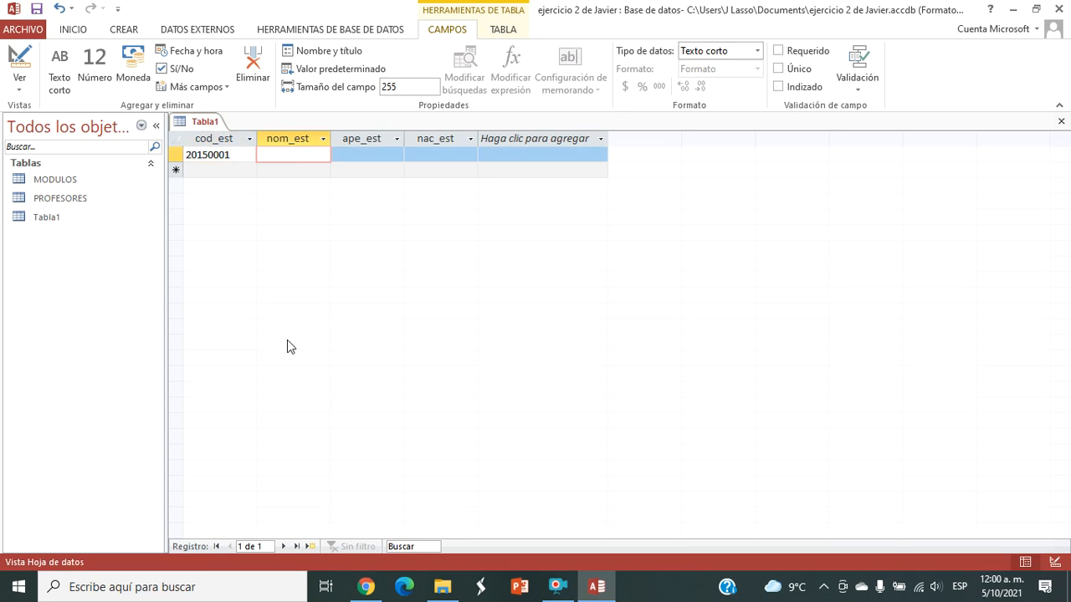
pyautogui.press('capslock')
pyautogui.press('Tab')
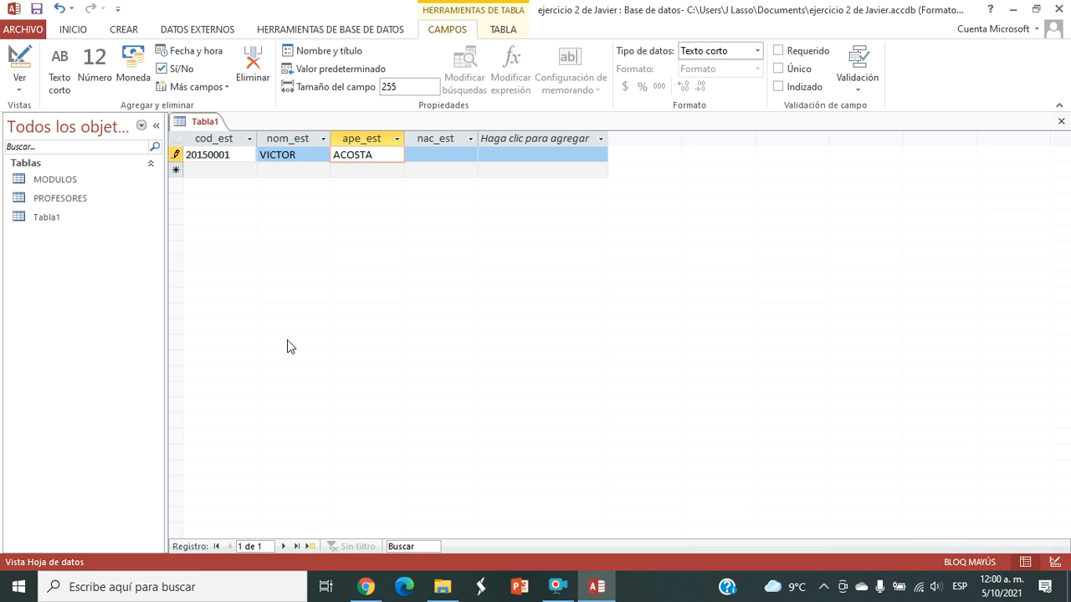
# Step: Enter the first student's date of birth in the nac_est field and commit the record
pyautogui.press('Tab')
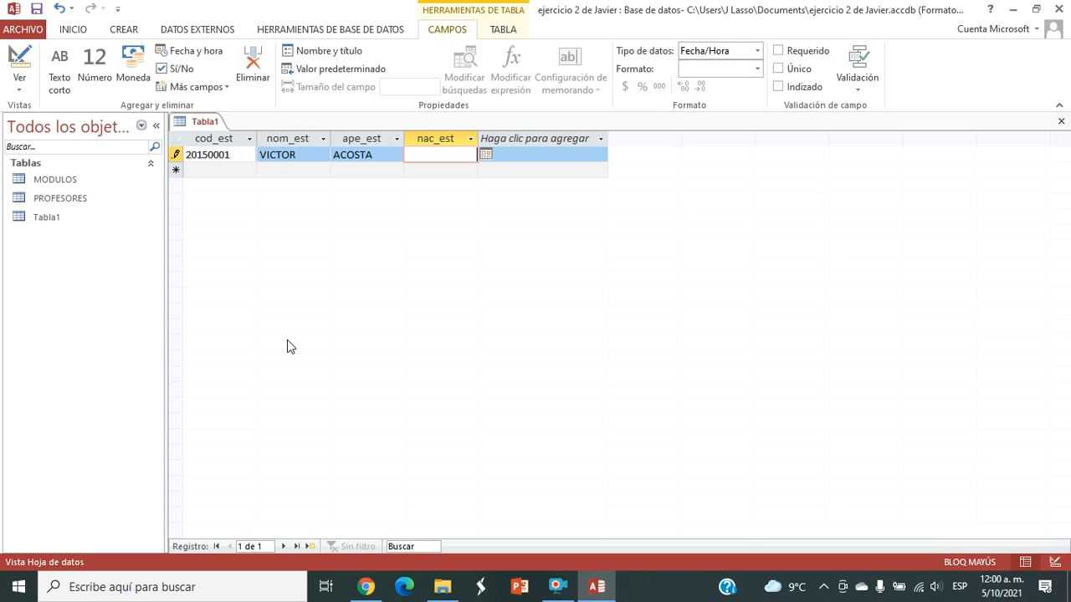
pyautogui.click(486, 157)
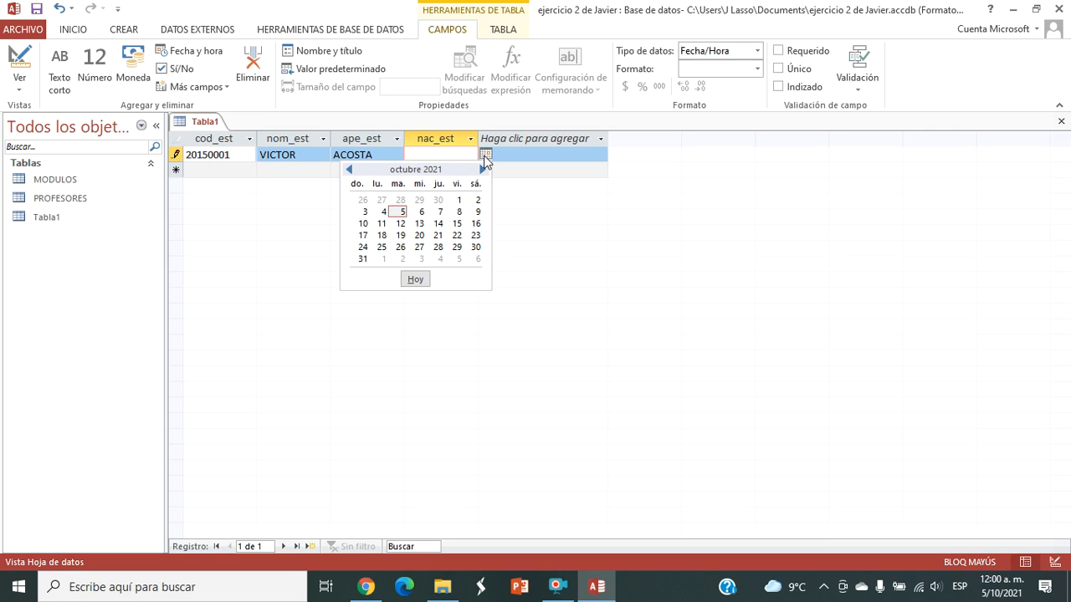
pyautogui.click(464, 155)
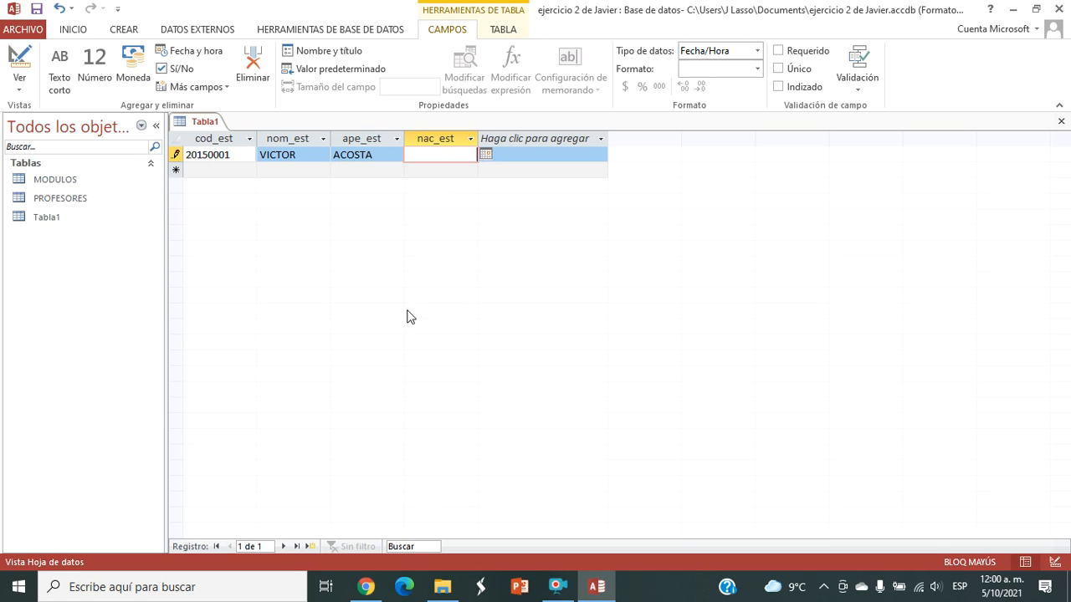
pyautogui.write('01')
pyautogui.write('/')
pyautogui.write('01')
pyautogui.write('/')
pyautogui.write('2005')
pyautogui.click(238, 170)
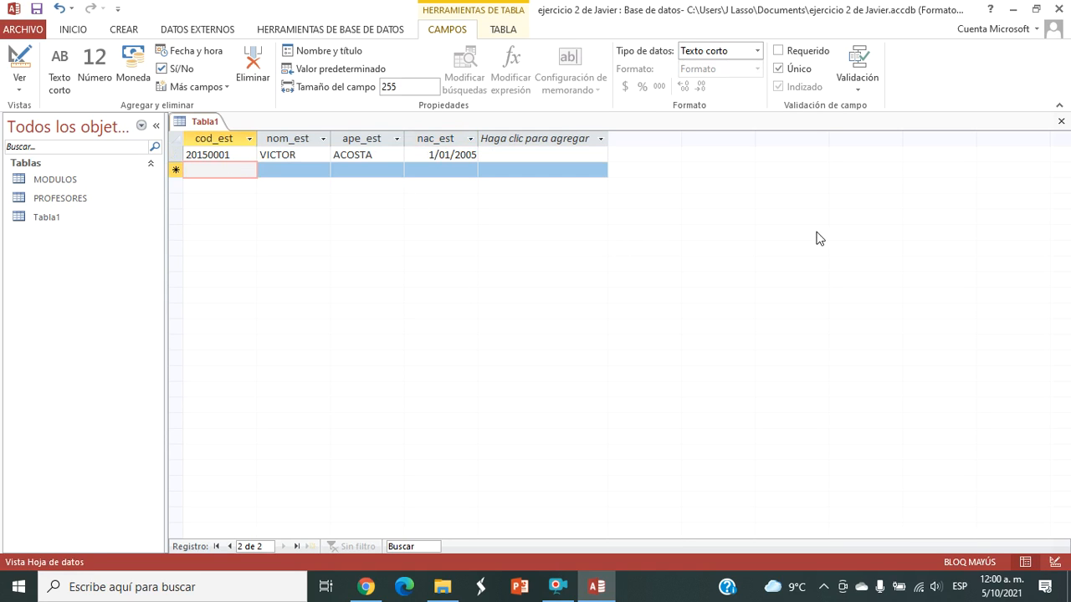
# Step: Close the student table, saving its design changes under the name ESTUDIANTES
pyautogui.click(1059, 122)
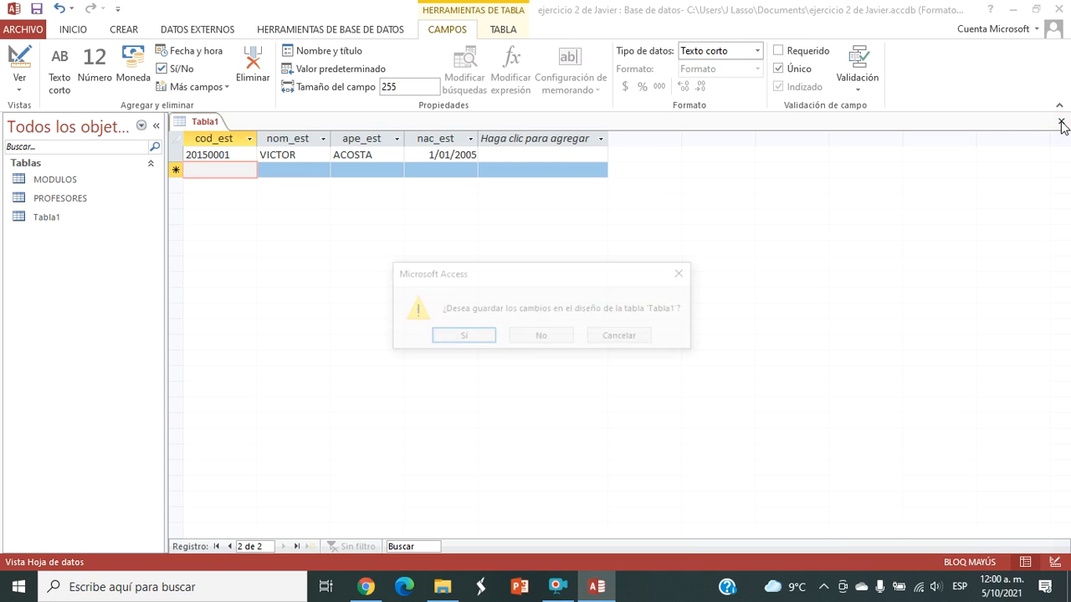
pyautogui.click(474, 338)
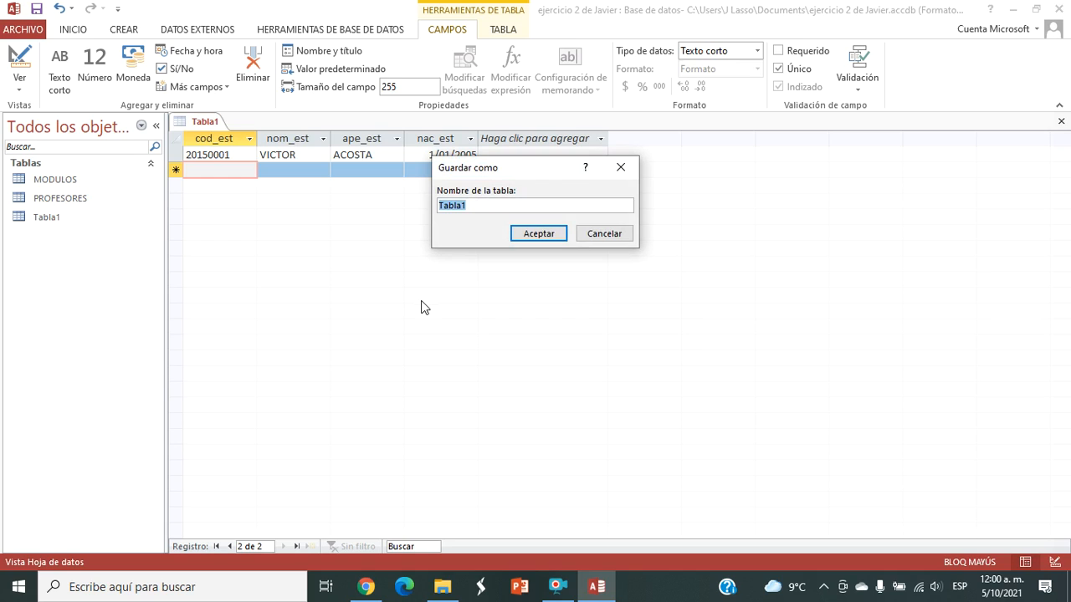
pyautogui.write('ESTUDIANTES')
pyautogui.click(535, 240)
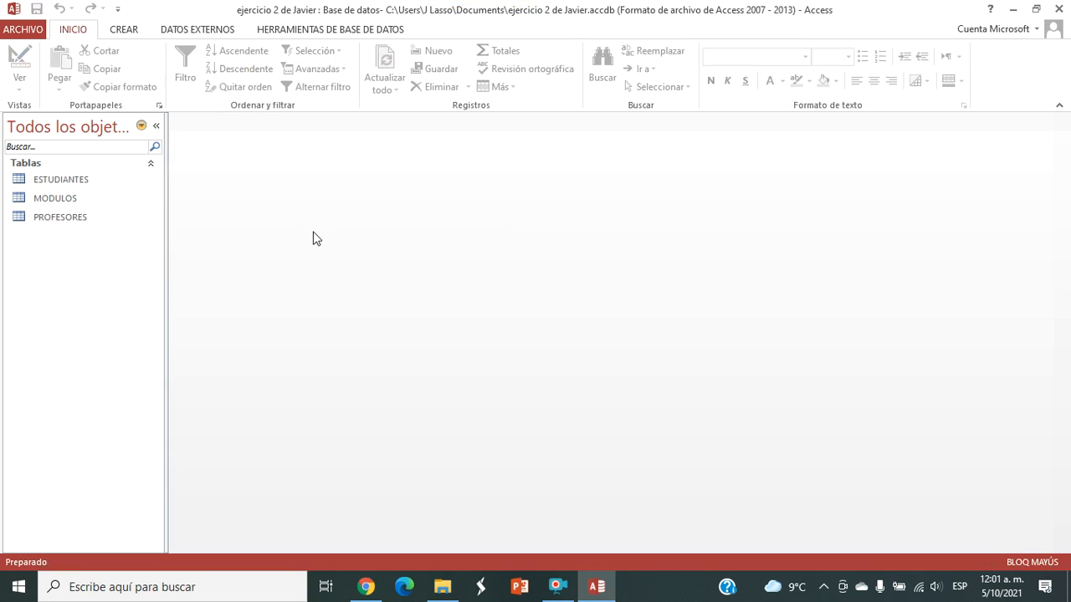
# Step: Create a new table and add a Texto corto field named cod_est after Id
pyautogui.click(123, 31)
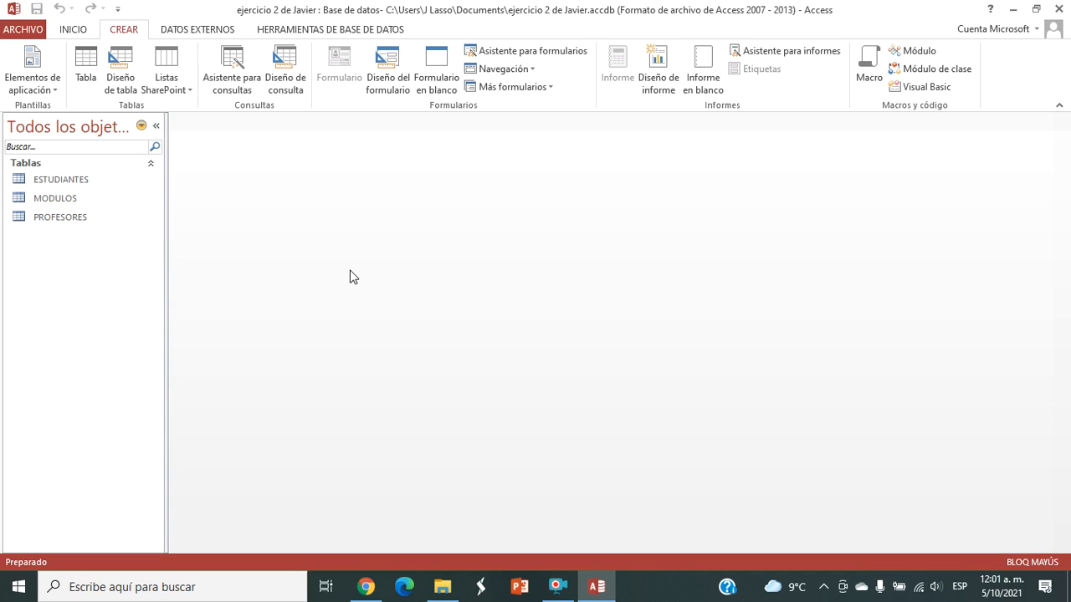
pyautogui.click(89, 62)
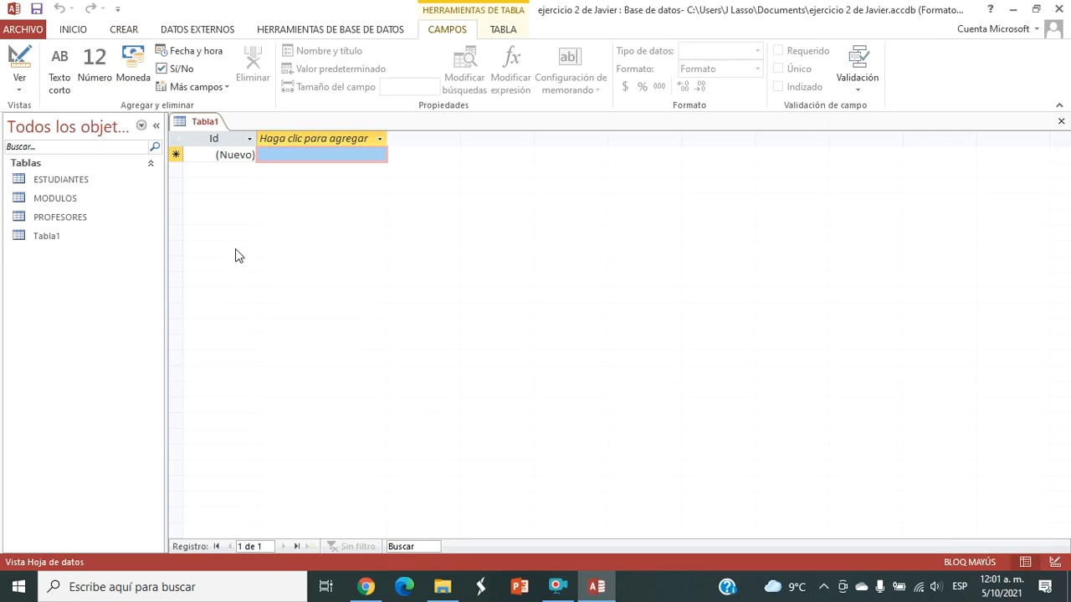
pyautogui.click(379, 139)
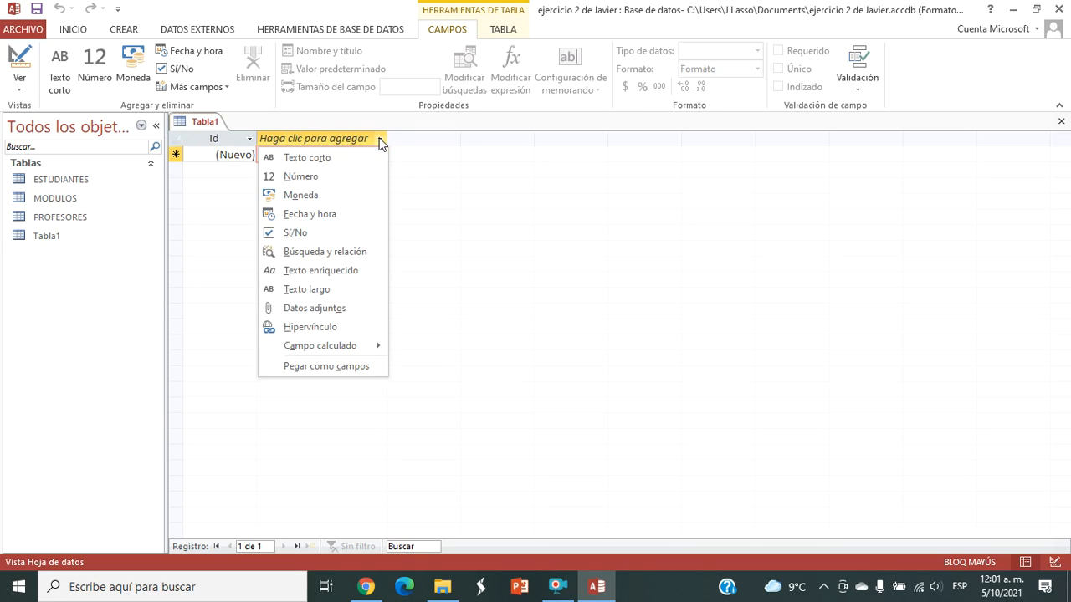
pyautogui.click(343, 159)
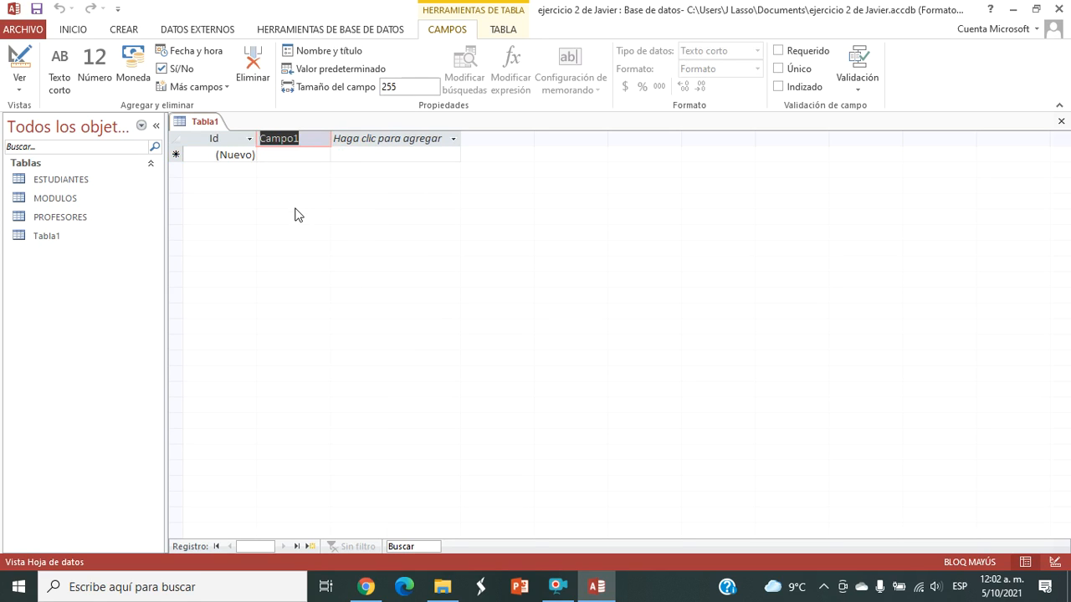
pyautogui.write('COD')
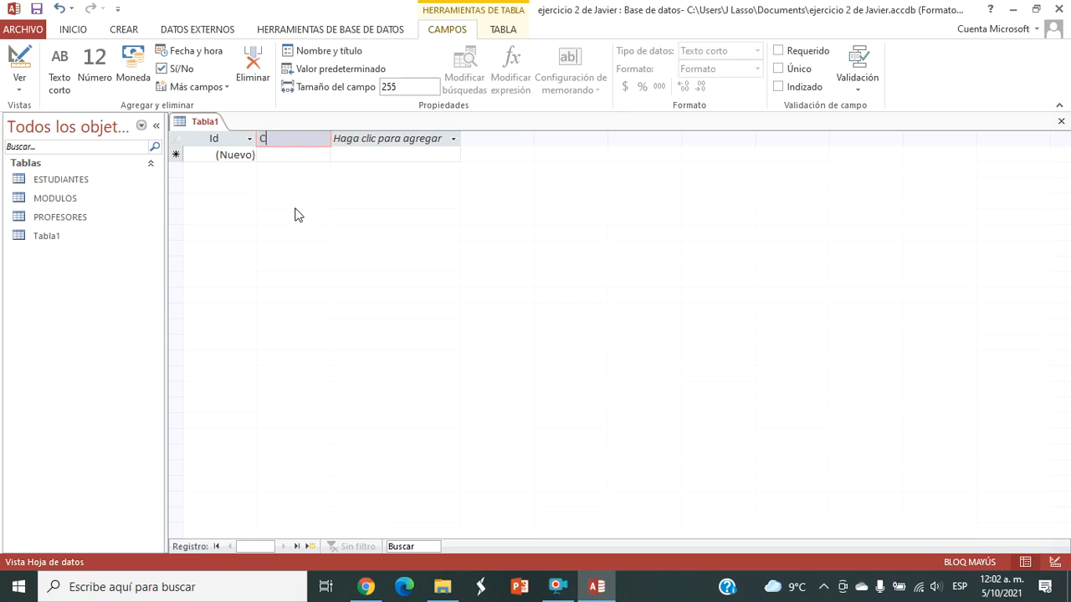
pyautogui.press('BackSpace')
pyautogui.press('BackSpace')
pyautogui.press('BackSpace')
pyautogui.press('capslock')
pyautogui.write('cod_est')
# Step: Add a Texto corto field named mod_est after cod_est
pyautogui.click(381, 142)
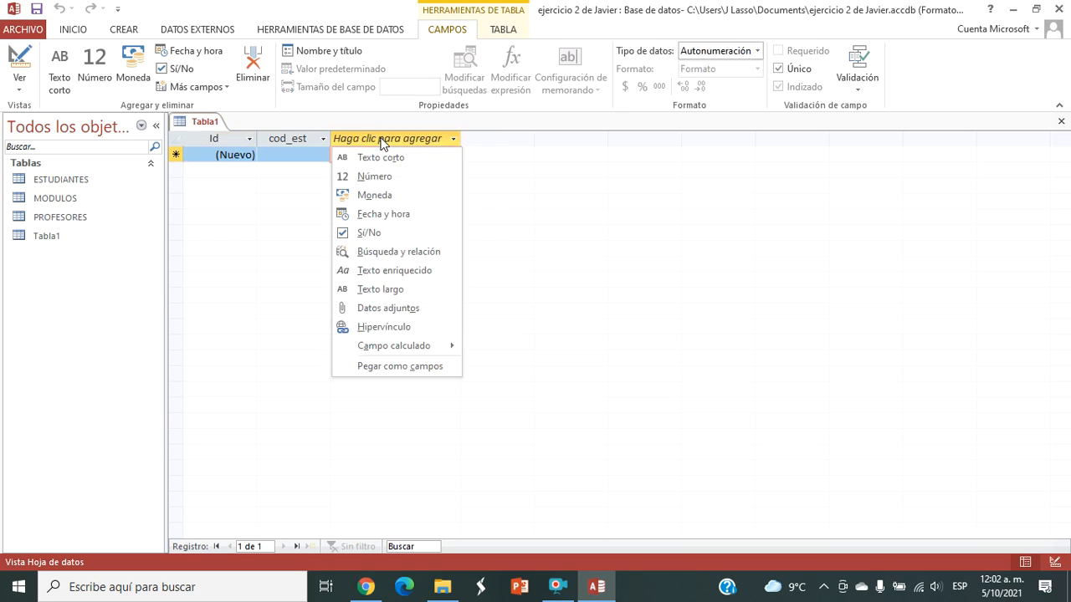
pyautogui.click(396, 159)
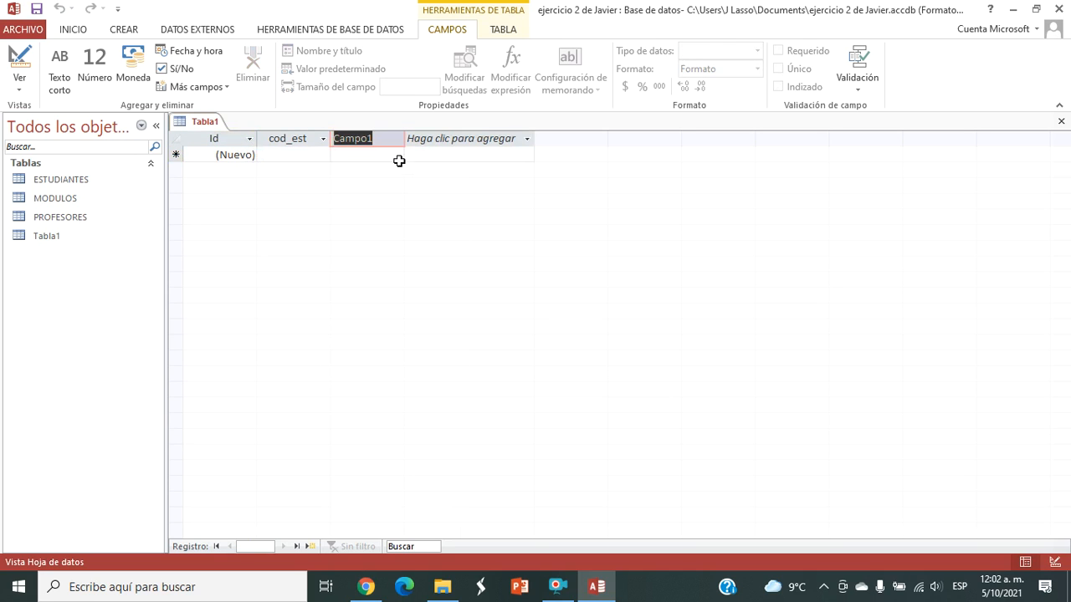
pyautogui.write('mo')
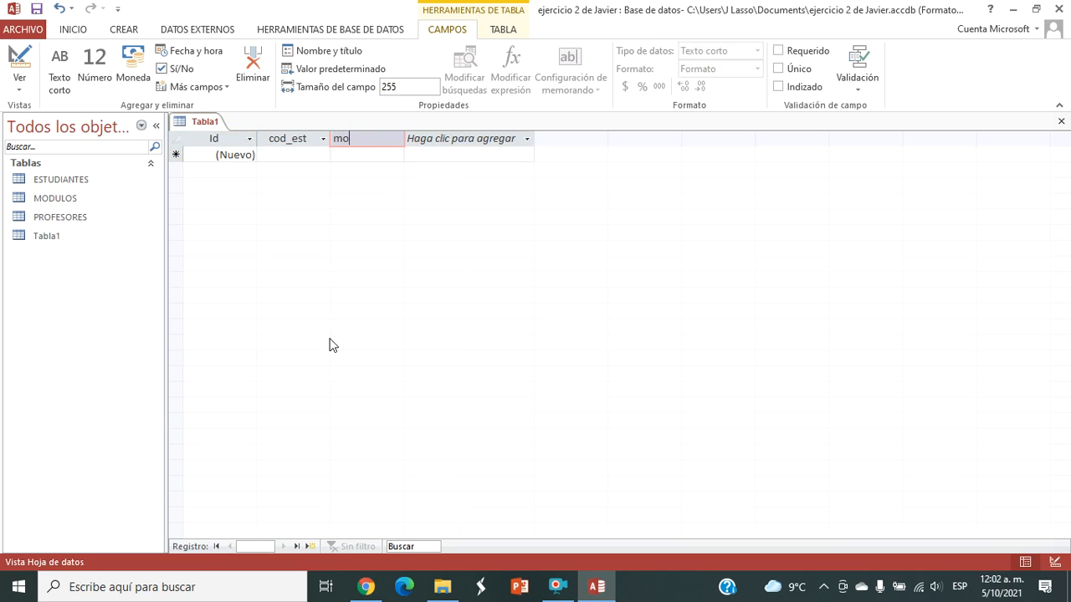
pyautogui.write('d_')
pyautogui.write('est')
pyautogui.click(466, 138)
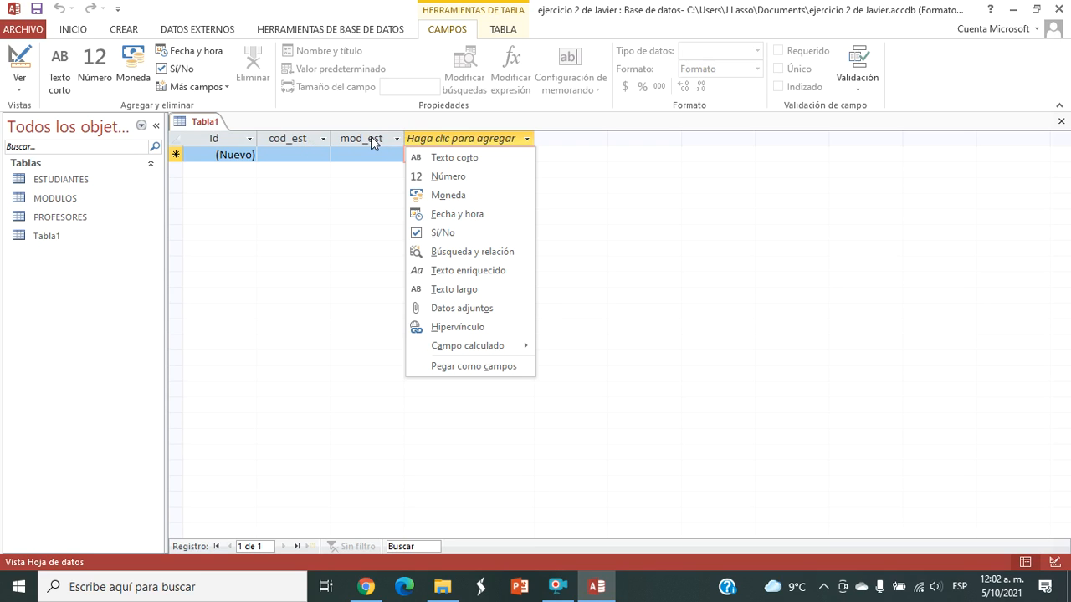
pyautogui.press('Escape')
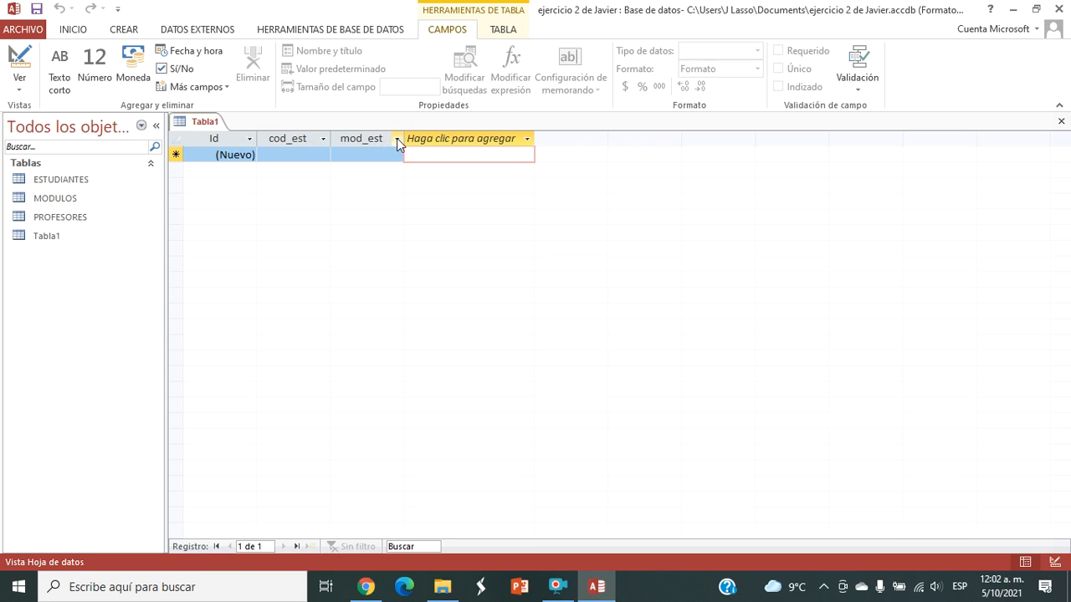
# Step: Rename the mod_est field to cod_mod
pyautogui.click(379, 138)
pyautogui.doubleClick(380, 138)
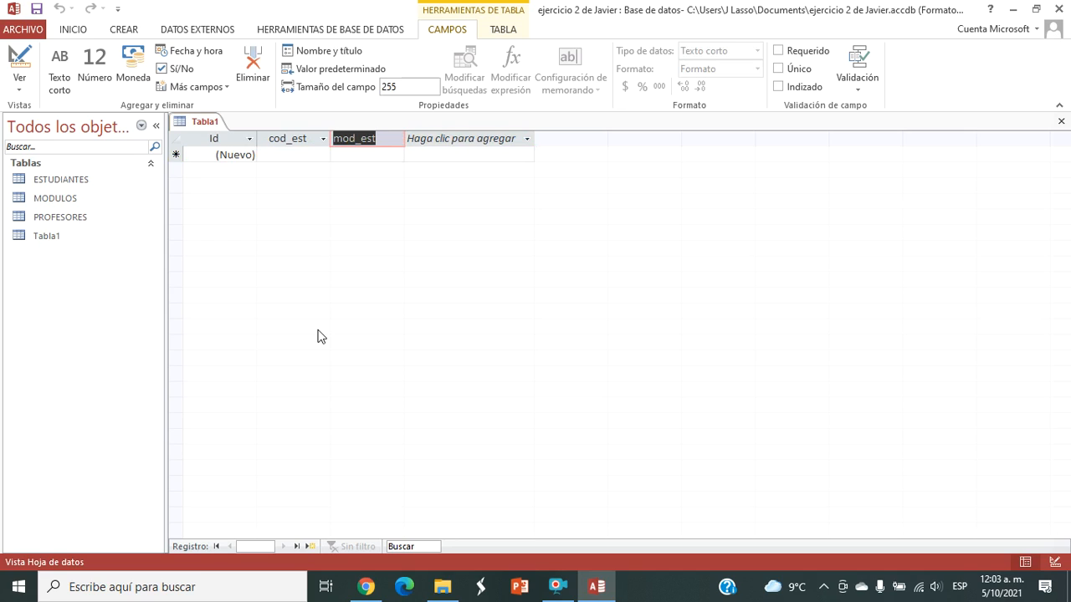
pyautogui.write('cod')
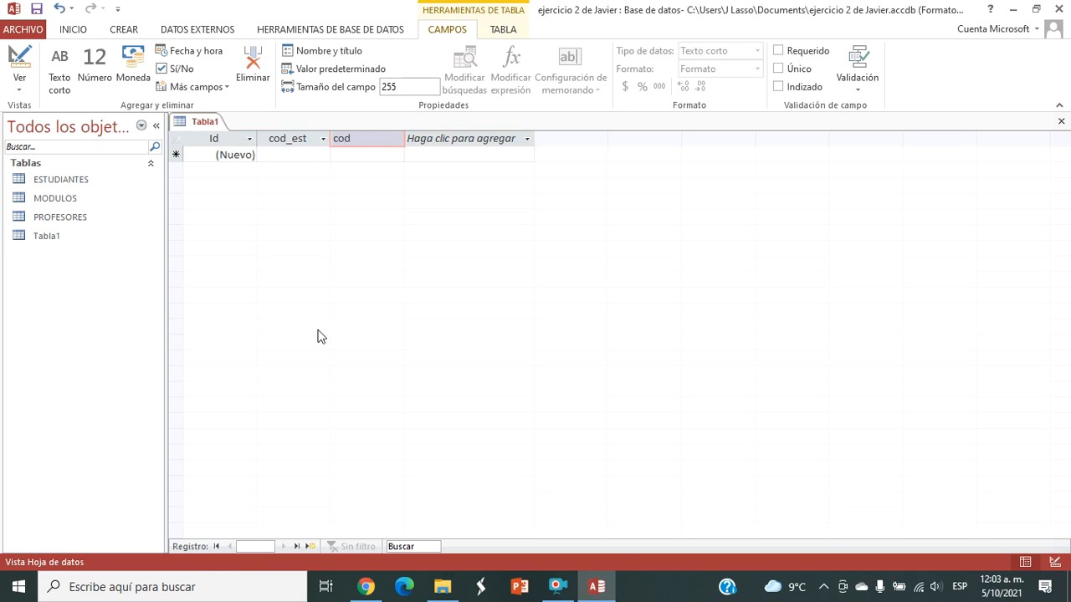
pyautogui.write('_mod')
# Step: Add a Texto corto field named rep_mat after cod_mod
pyautogui.click(458, 139)
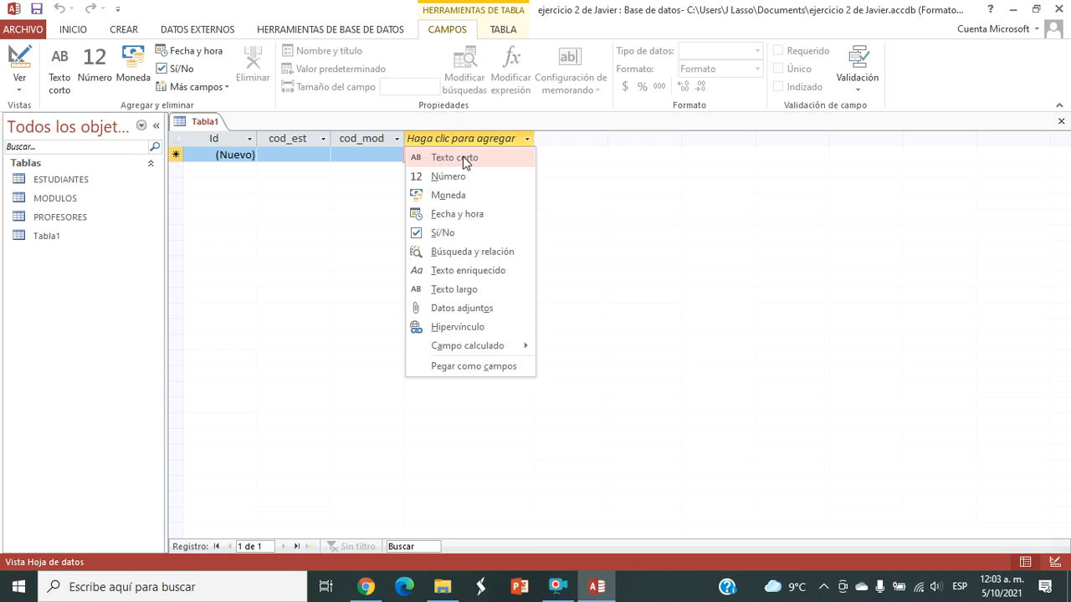
pyautogui.click(456, 157)
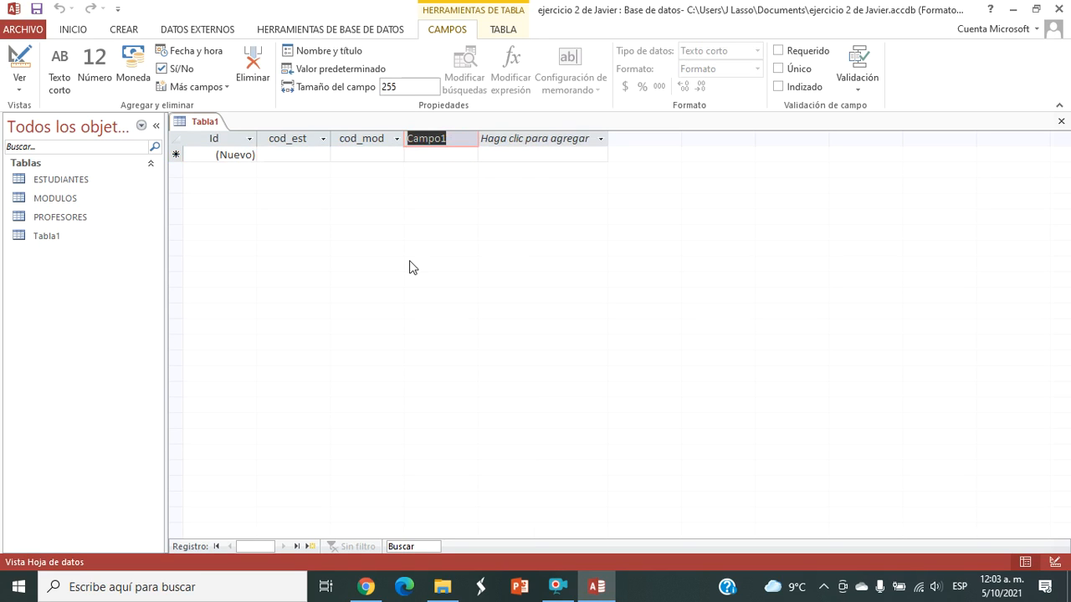
pyautogui.write('ced_')
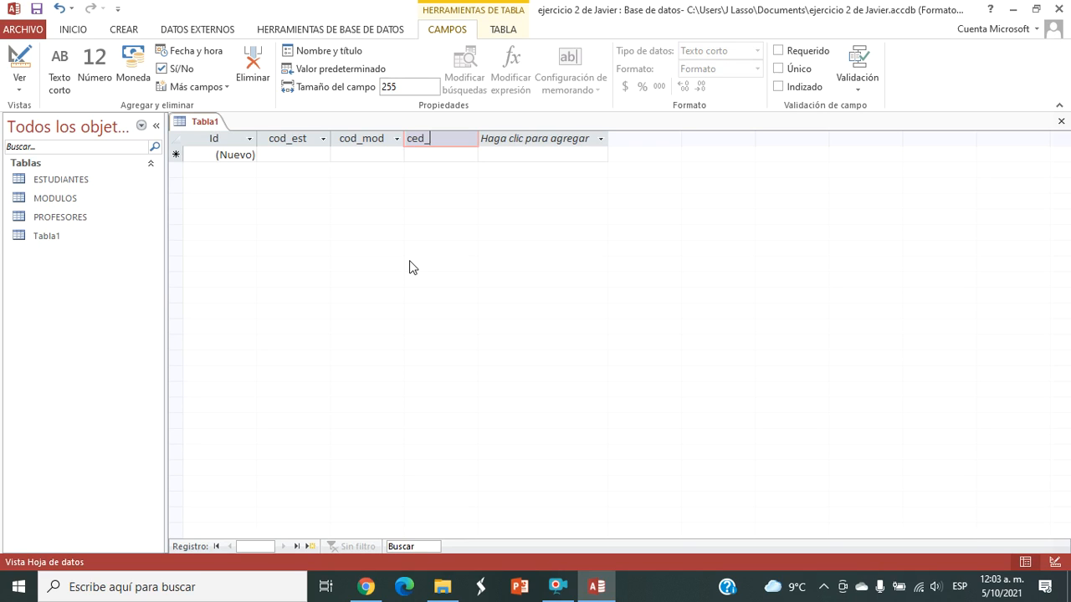
pyautogui.press('BackSpace')
pyautogui.press('BackSpace')
pyautogui.press('BackSpace')
pyautogui.press('BackSpace')
pyautogui.write('rep')
pyautogui.write('_')
pyautogui.write('mat')
# Step: Change the data type of the rep_mat field to Sí/No
pyautogui.click(444, 156)
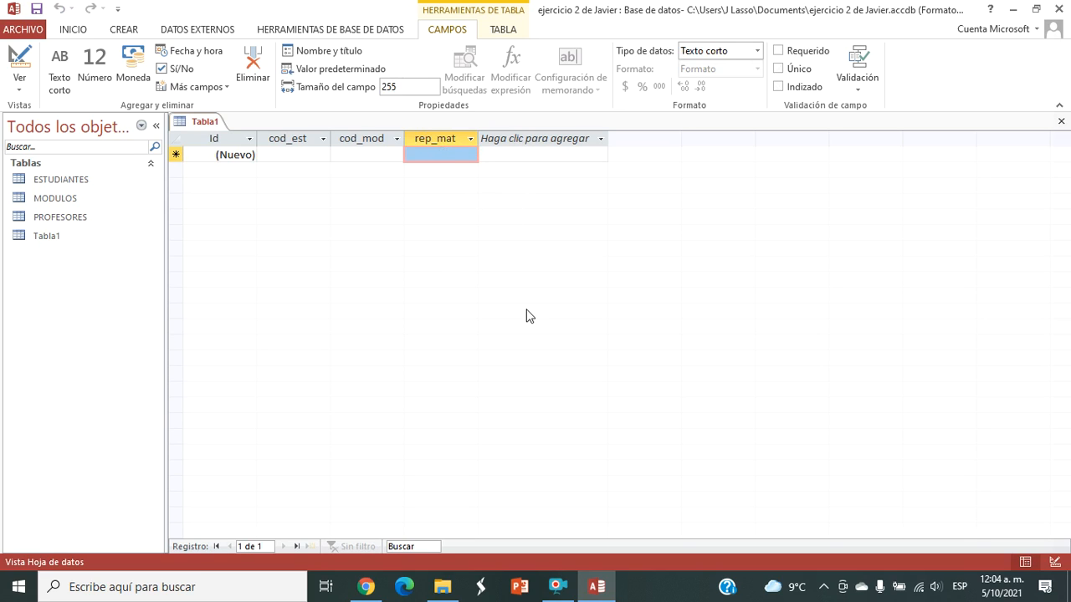
pyautogui.click(757, 51)
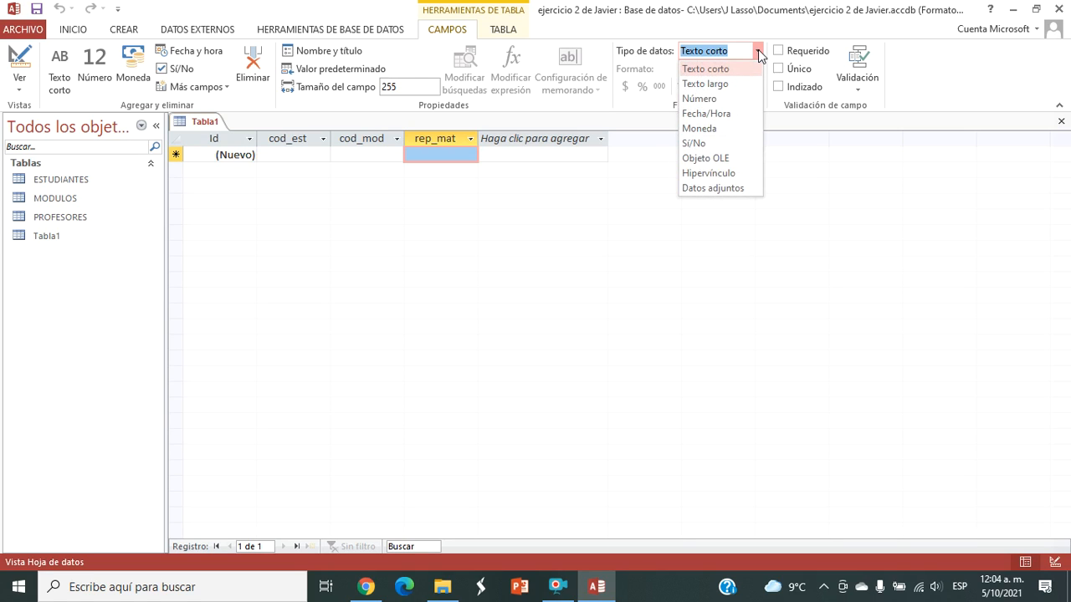
pyautogui.click(695, 143)
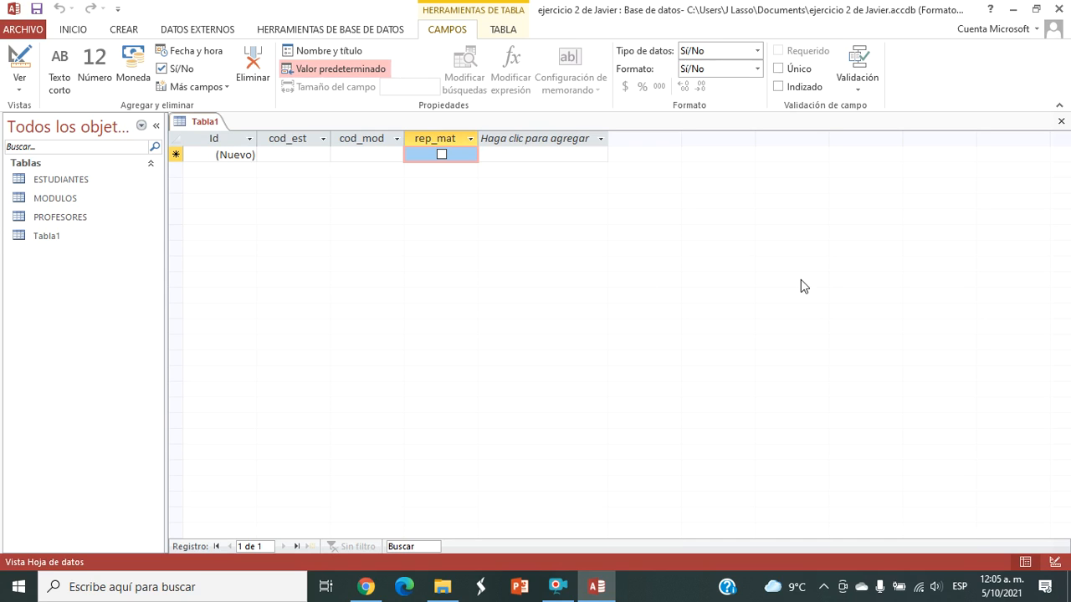
# Step: Close the new table, saving its design changes under the name MATRICULAS
pyautogui.click(1062, 122)
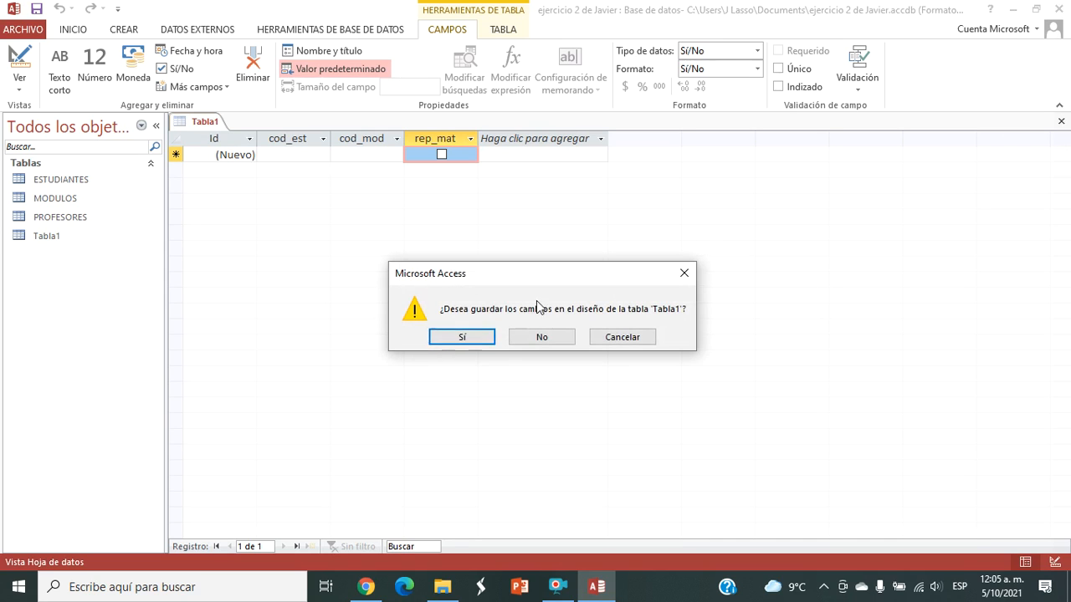
pyautogui.click(461, 338)
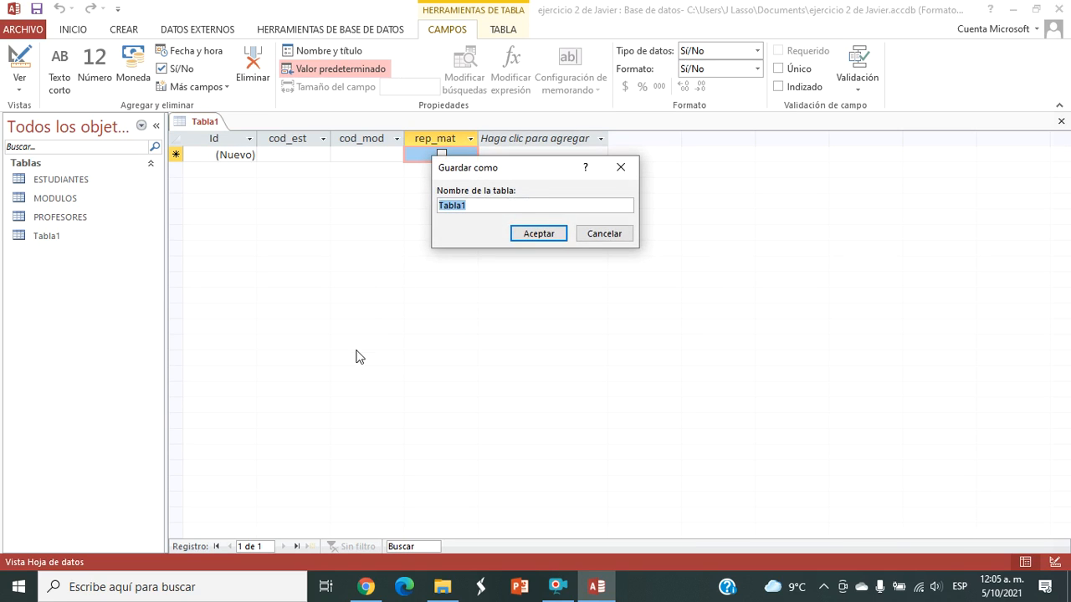
pyautogui.press('capslock')
pyautogui.write('MATRICULAS')
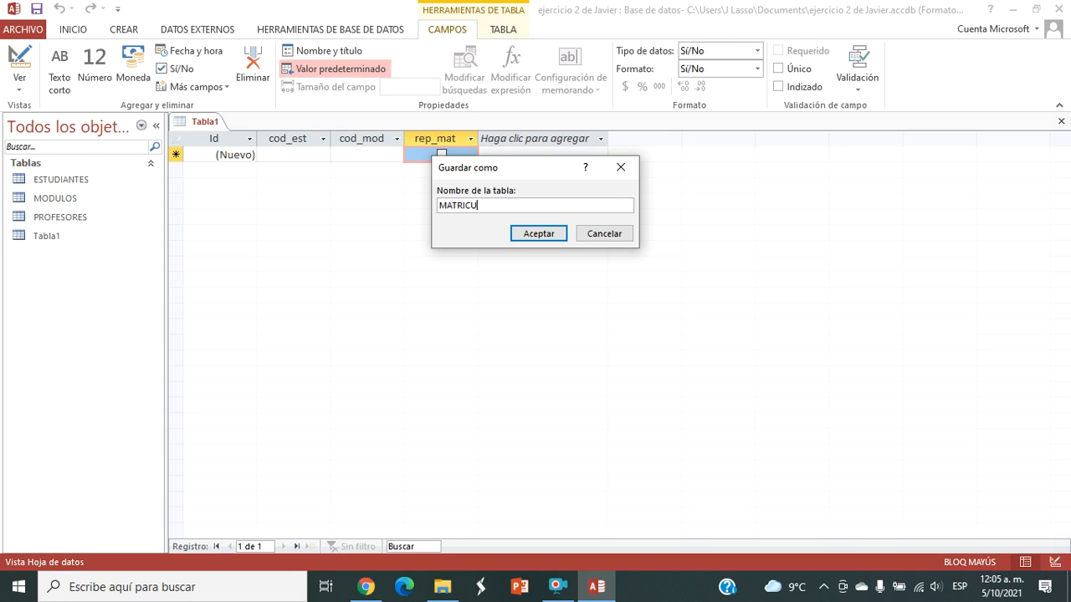
pyautogui.click(546, 235)
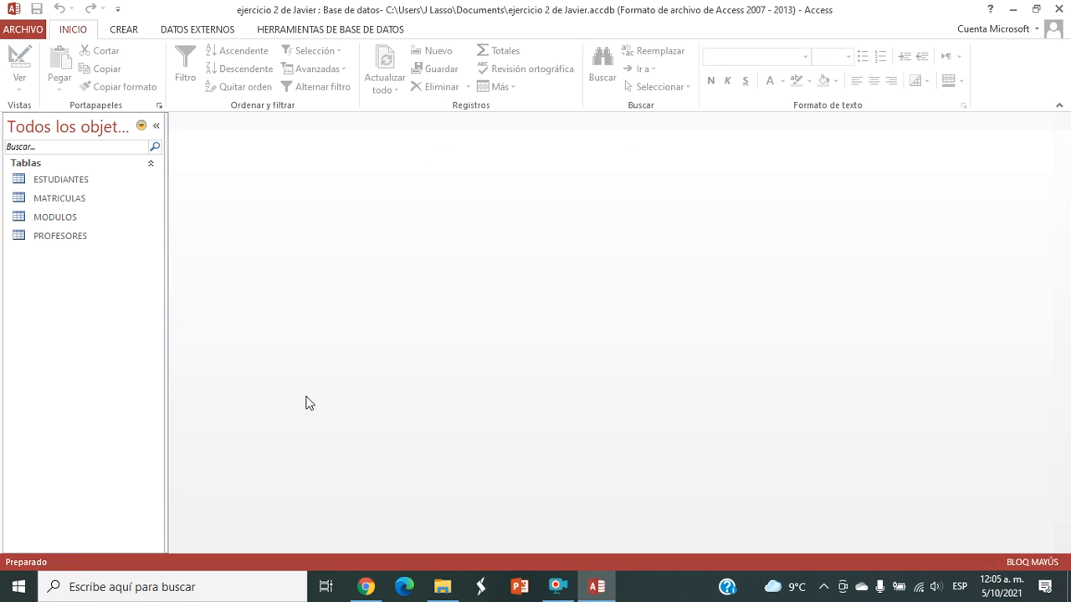
# Step: Open the MODULOS table and add a Texto corto field named ced_pro after nom_mod
pyautogui.doubleClick(62, 217)
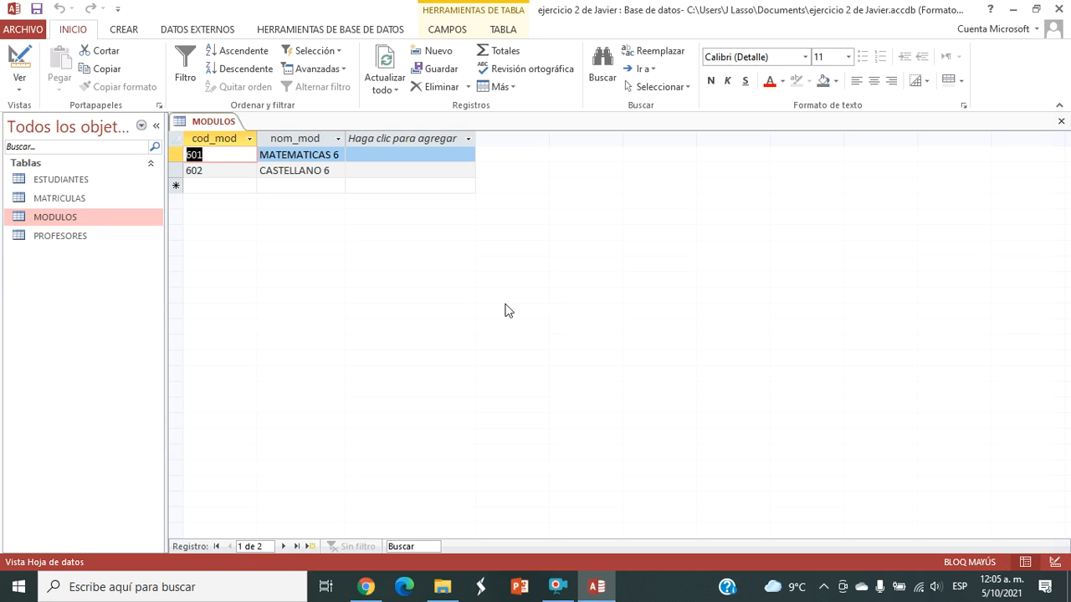
pyautogui.click(435, 140)
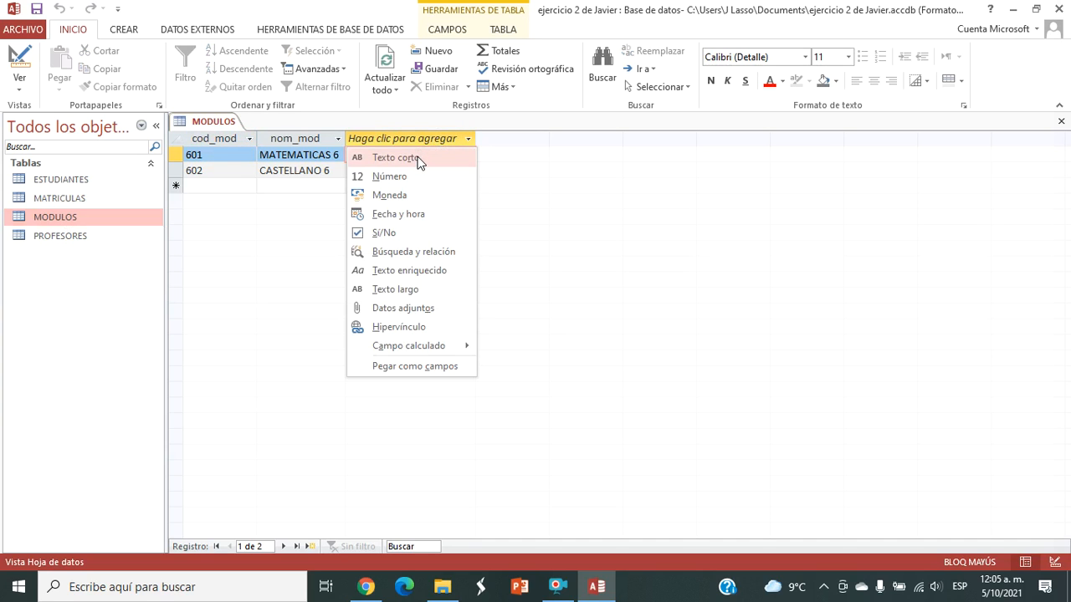
pyautogui.click(418, 159)
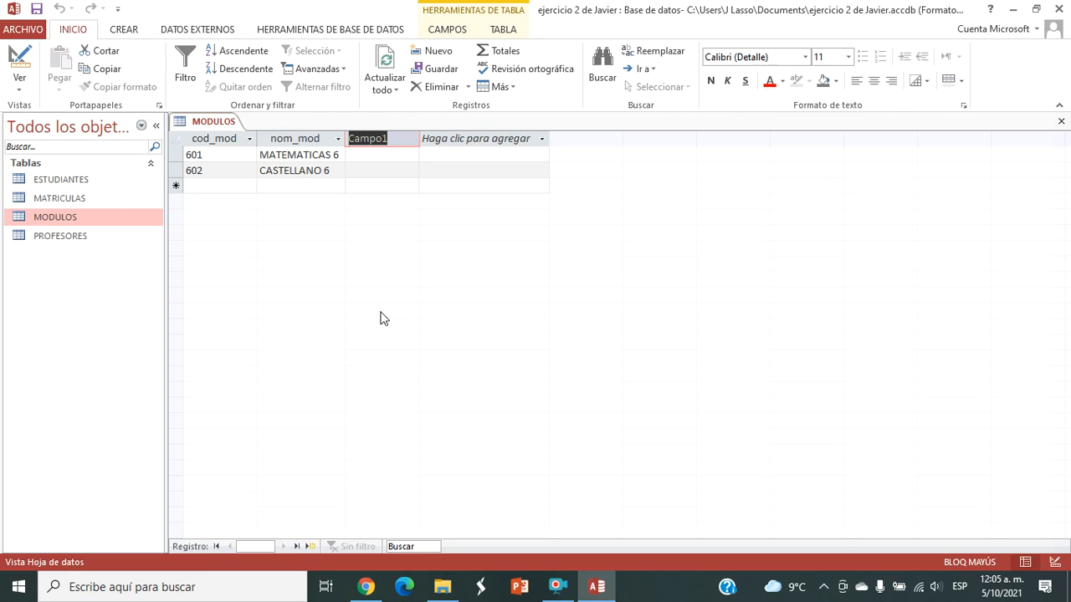
pyautogui.write('ced_pro')
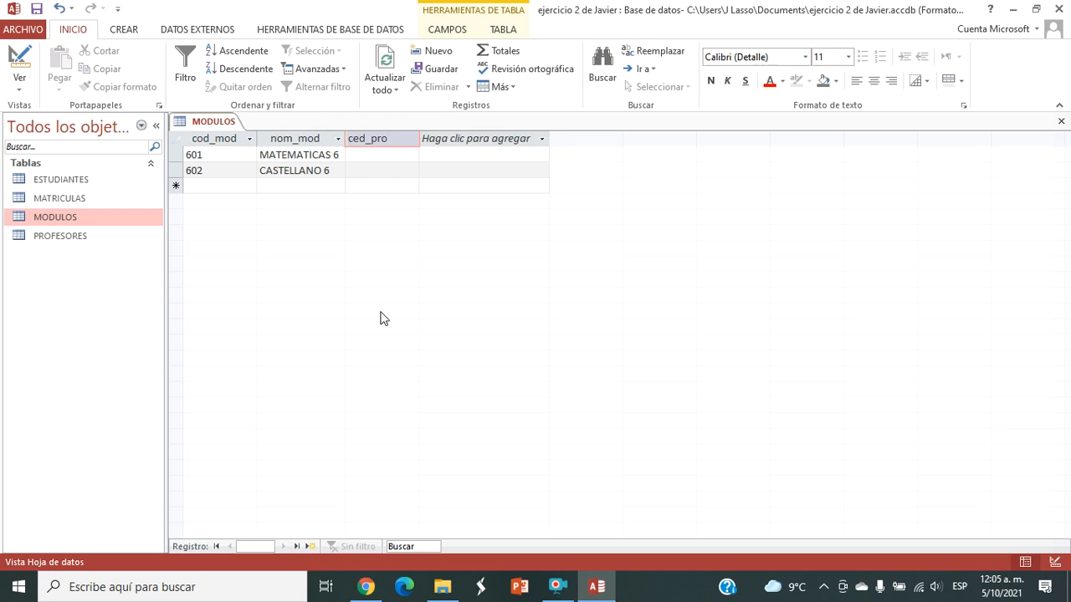
pyautogui.click(377, 156)
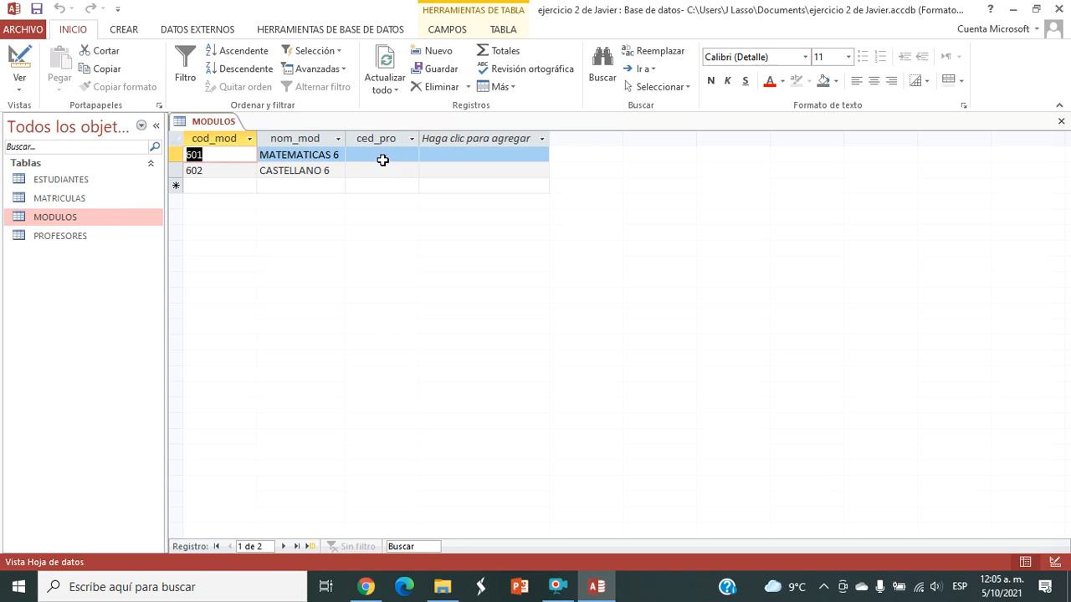
# Step: Enter the professor's ID number in the ced_pro field of the MATEMATICAS 6 record and close the MODULOS table
pyautogui.click(382, 157)
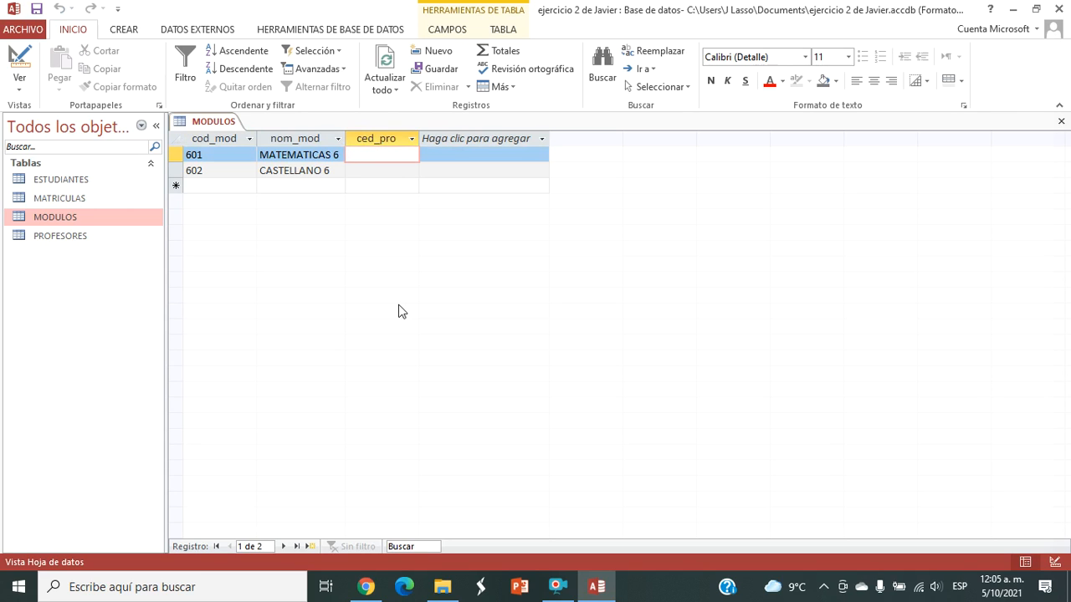
pyautogui.click(383, 174)
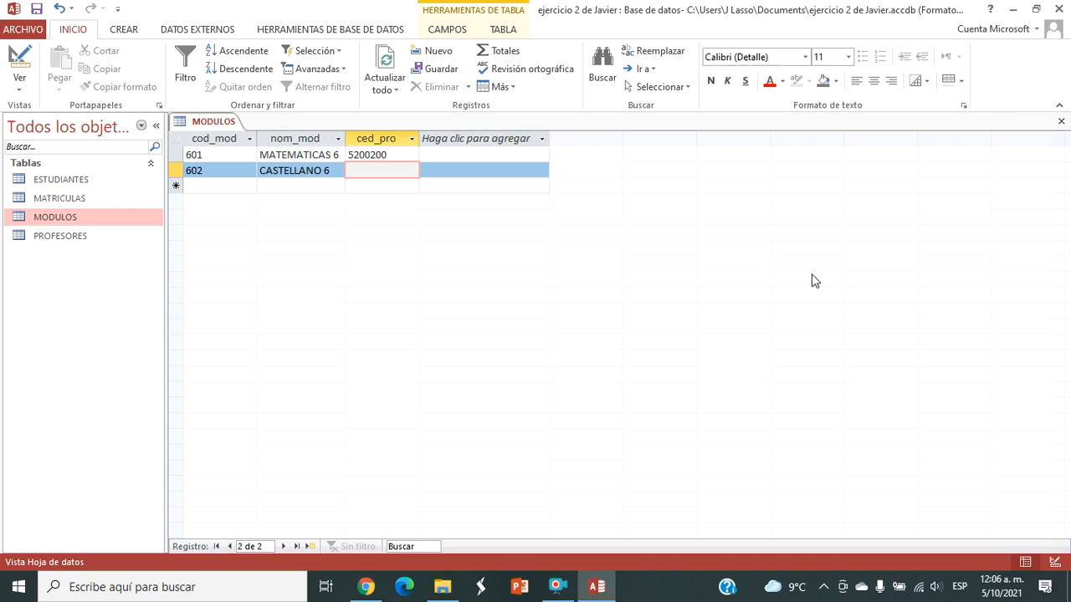
pyautogui.click(1060, 123)
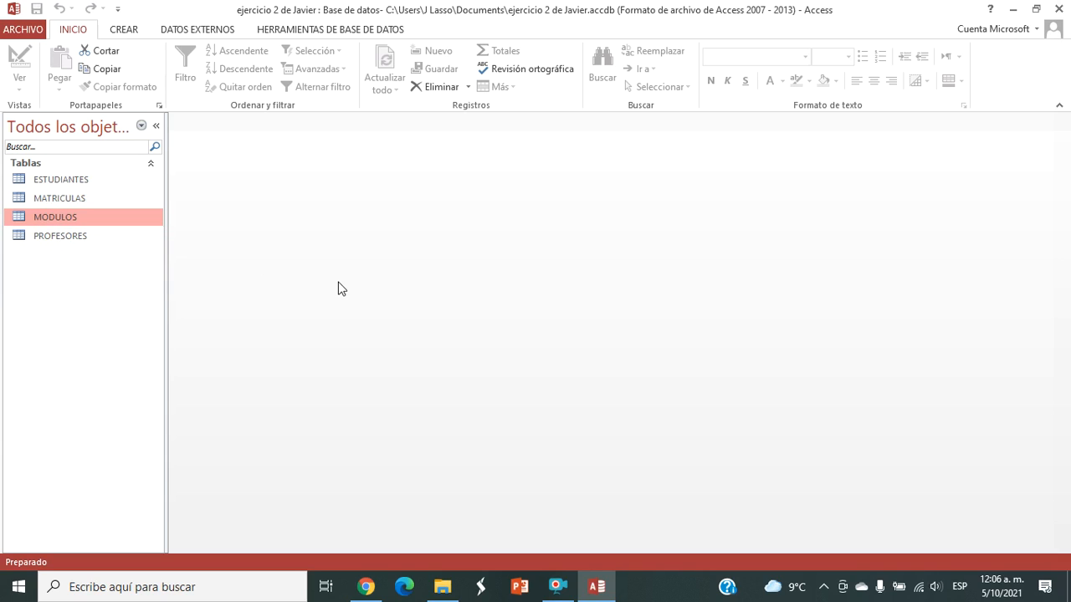
# Step: Open the database relationships layout and add the ESTUDIANTES, MATRICULAS, MODULOS and PROFESORES tables to it
pyautogui.click(298, 33)
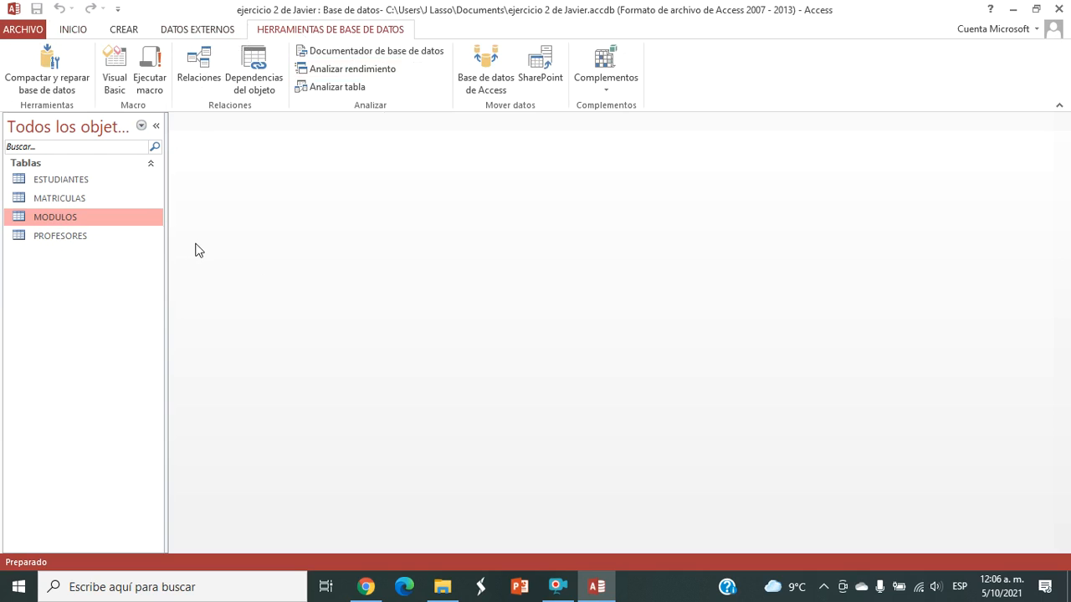
pyautogui.click(201, 63)
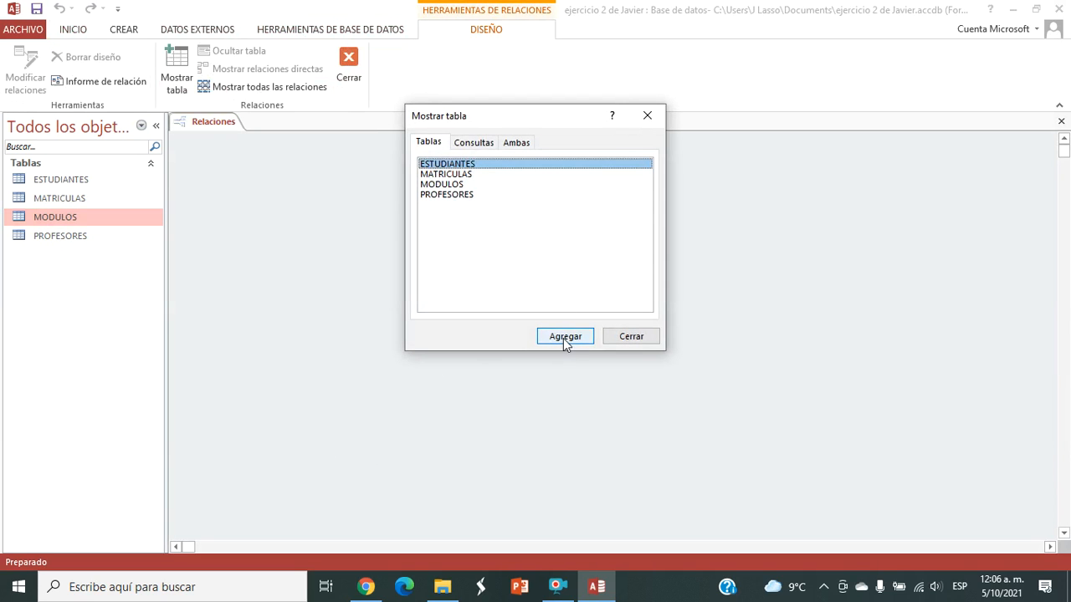
pyautogui.hotkey('shift', 'Down')
pyautogui.hotkey('shift', 'Down')
pyautogui.hotkey('shift', 'Down')
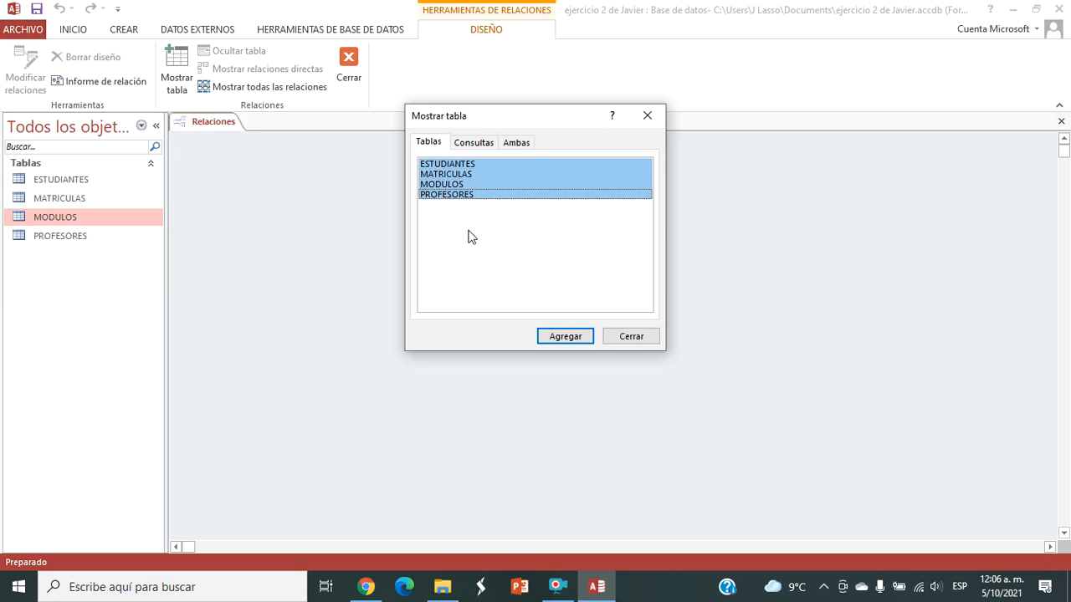
pyautogui.click(557, 337)
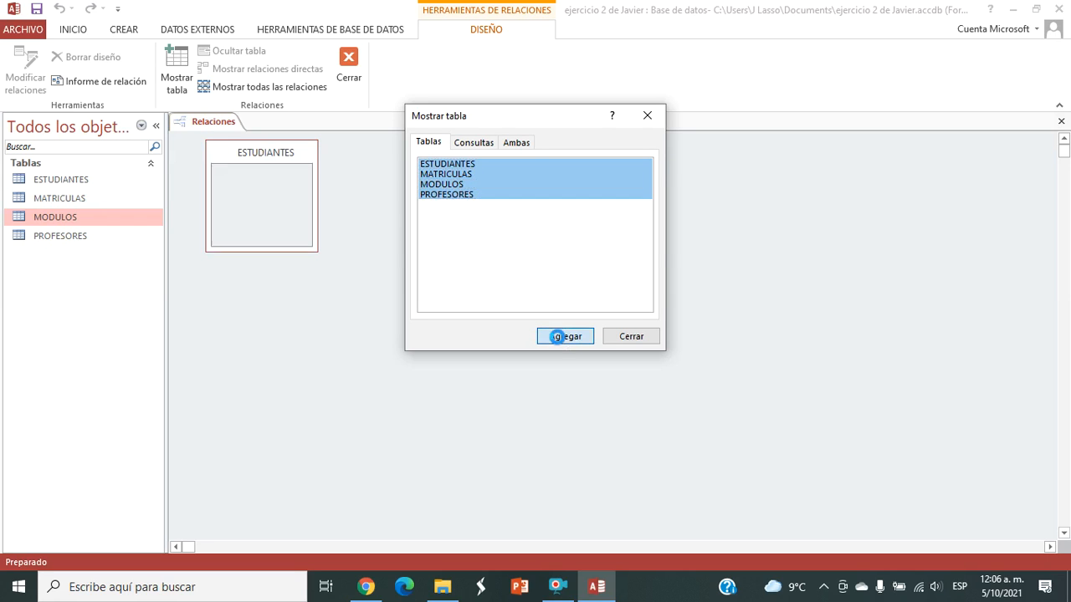
pyautogui.click(619, 337)
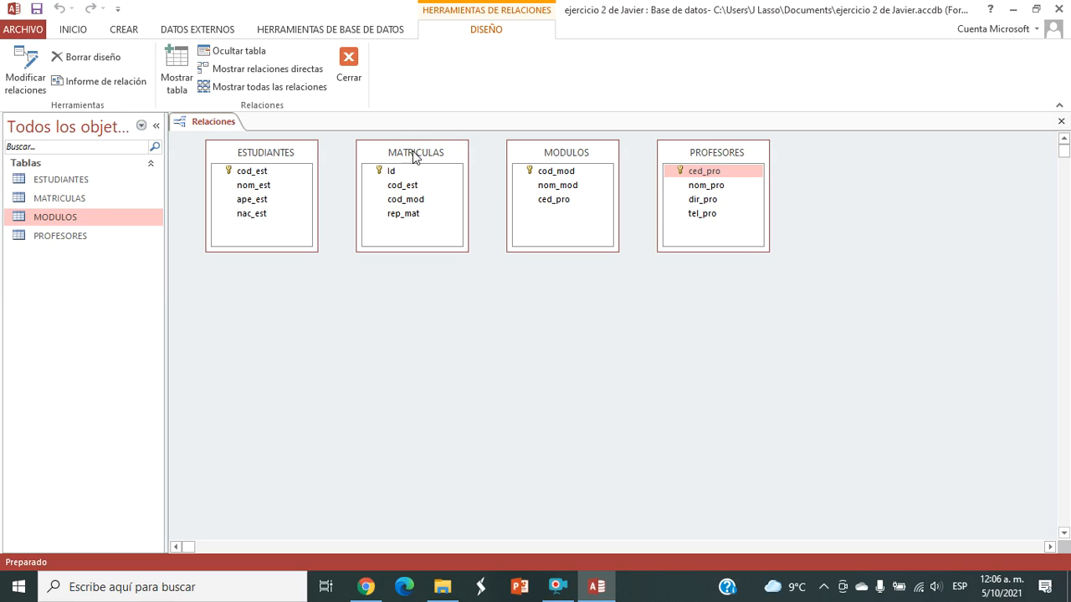
# Step: Arrange PROFESORES, MODULOS and ESTUDIANTES in a row from left to right, with MATRICULAS below, between MODULOS and ESTUDIANTES
pyautogui.moveTo(416, 158); pyautogui.dragTo(390, 330)
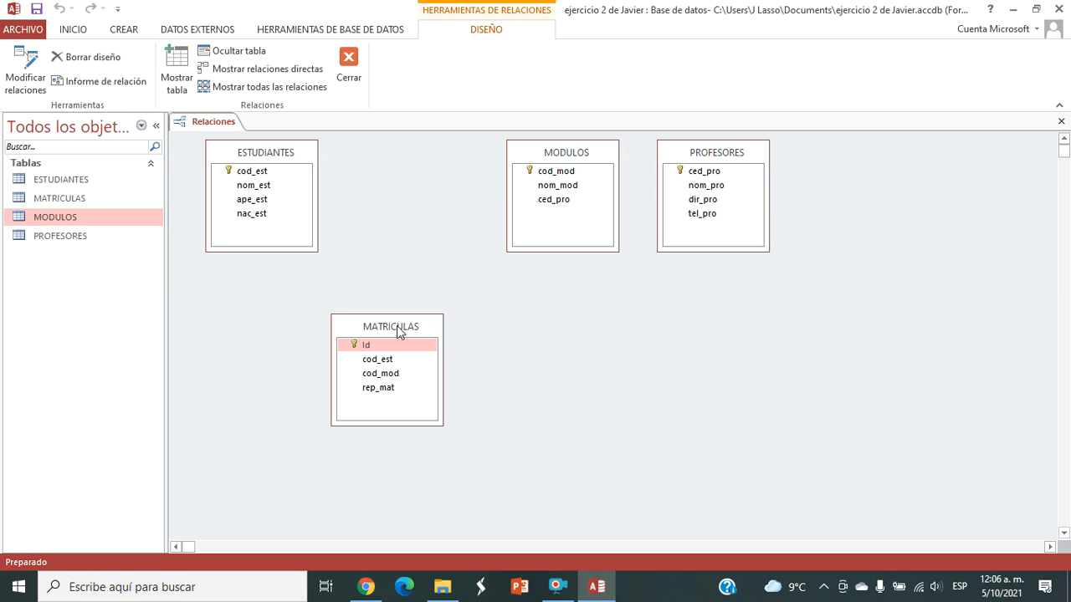
pyautogui.click(726, 154)
pyautogui.moveTo(726, 154); pyautogui.dragTo(259, 292)
pyautogui.moveTo(266, 153); pyautogui.dragTo(800, 164)
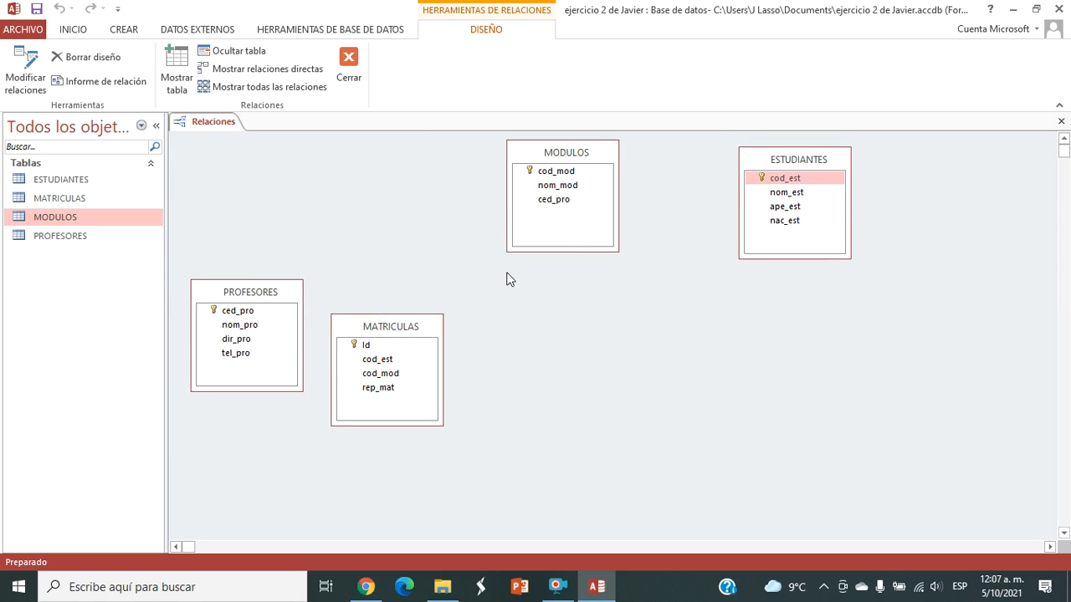
pyautogui.moveTo(372, 331); pyautogui.dragTo(649, 325)
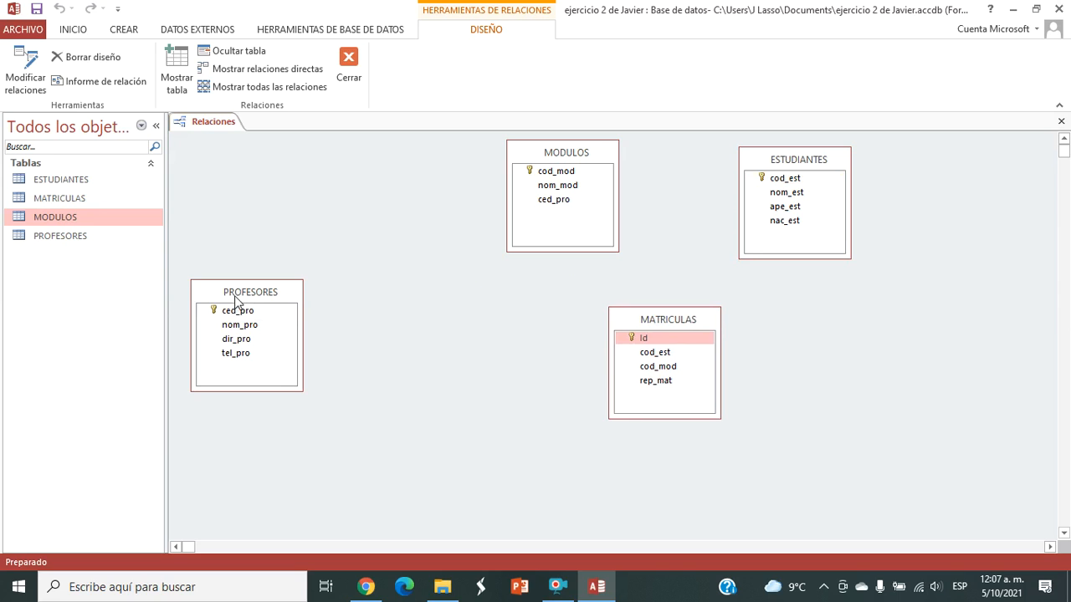
pyautogui.moveTo(238, 299); pyautogui.dragTo(246, 175)
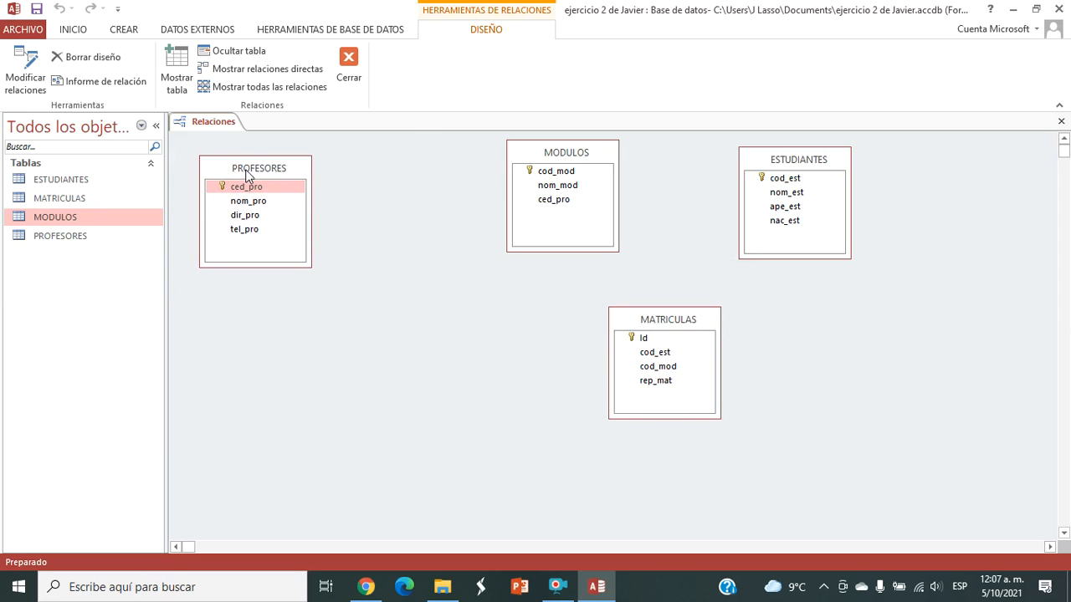
pyautogui.moveTo(542, 157); pyautogui.dragTo(480, 173)
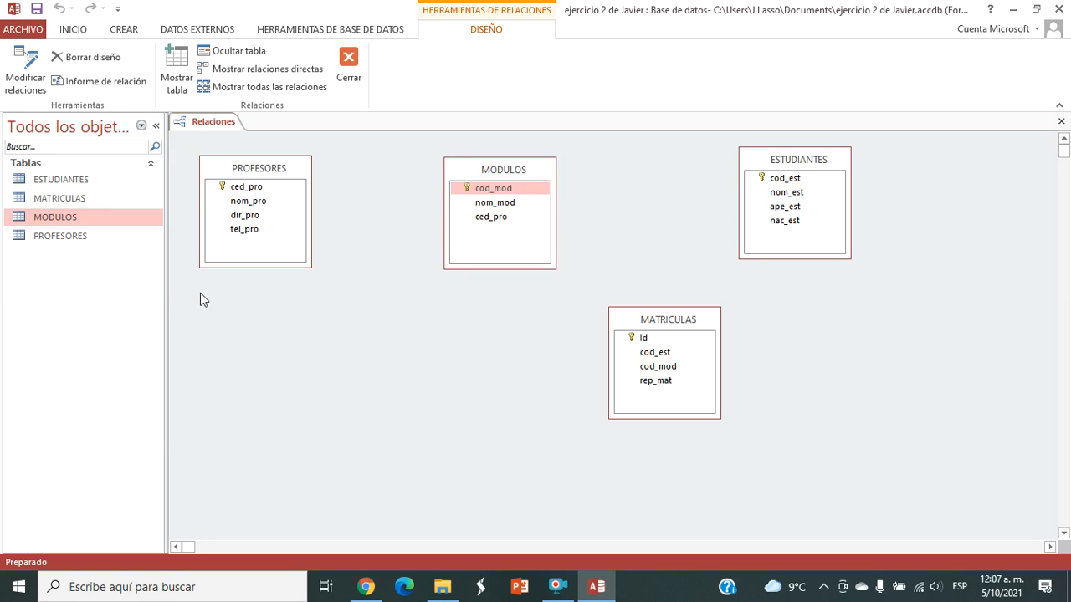
# Step: Create a relationship from ced_pro in PROFESORES to ced_pro in MODULOS, without referential integrity
pyautogui.click(263, 187)
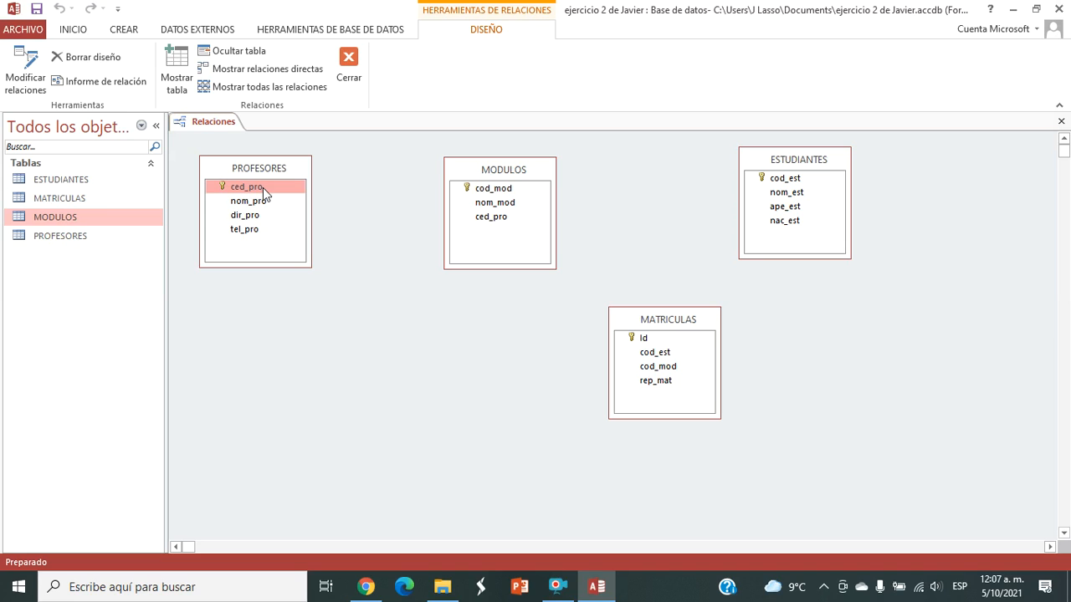
pyautogui.moveTo(263, 187); pyautogui.dragTo(485, 220)
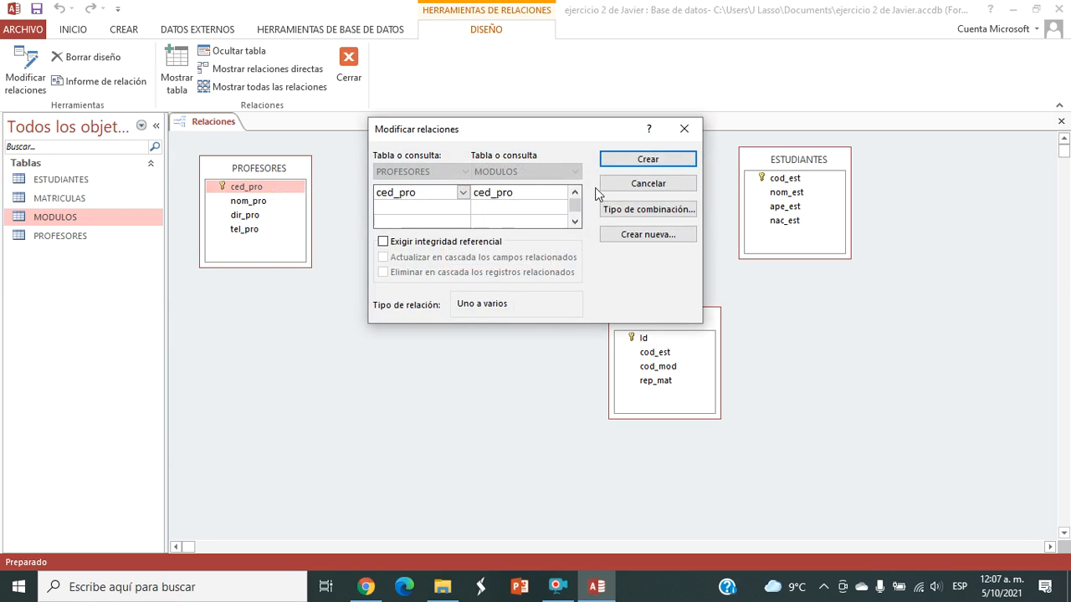
pyautogui.click(615, 163)
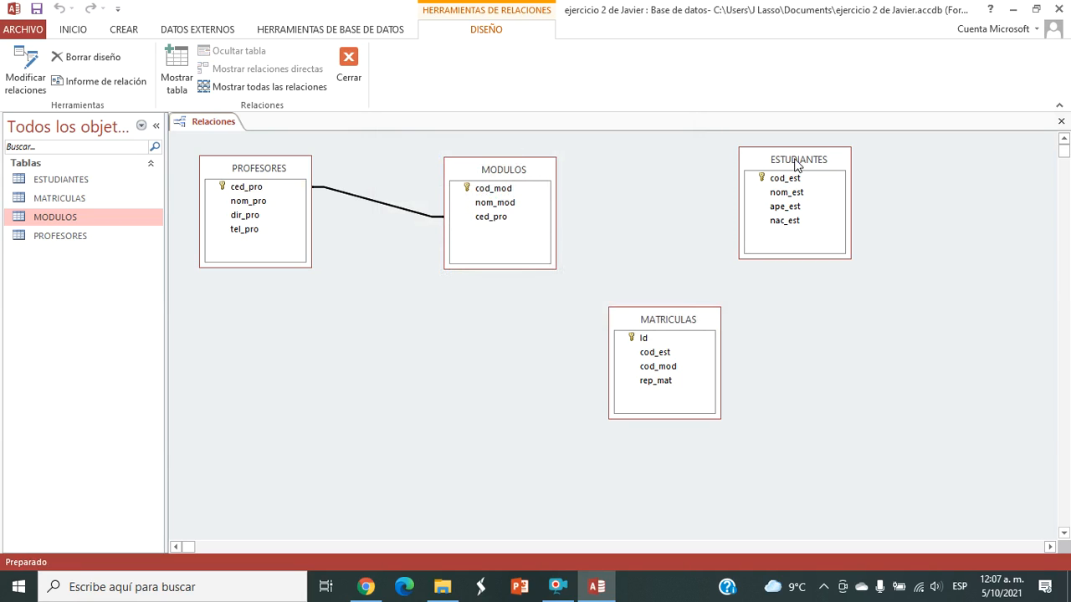
# Step: Create a relationship from cod_mod in MODULOS to cod_mod in MATRICULAS, without referential integrity
pyautogui.click(515, 168)
pyautogui.moveTo(519, 192); pyautogui.dragTo(656, 376)
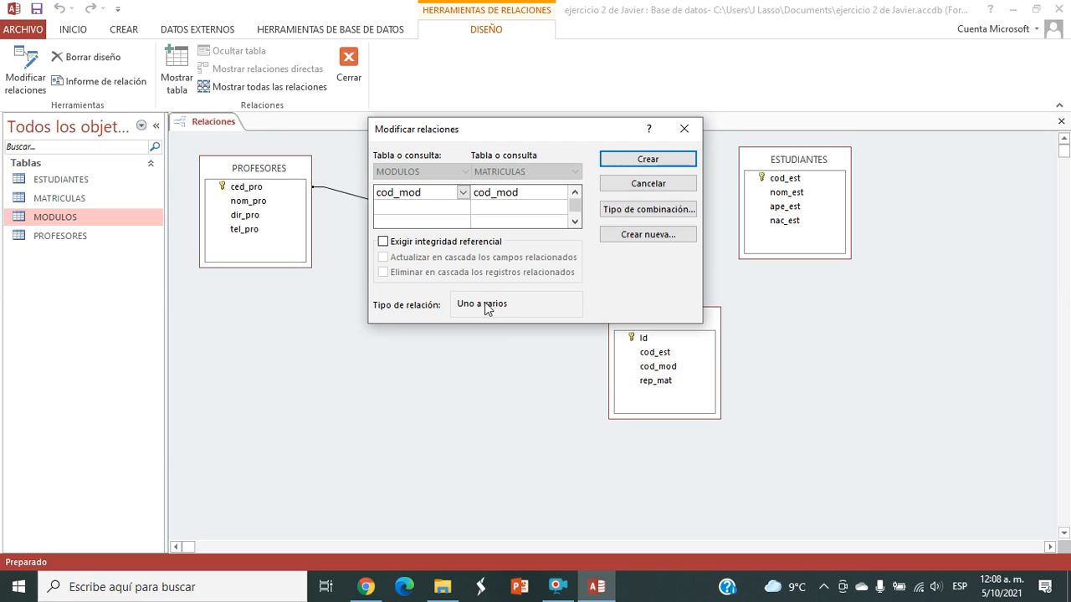
pyautogui.click(649, 159)
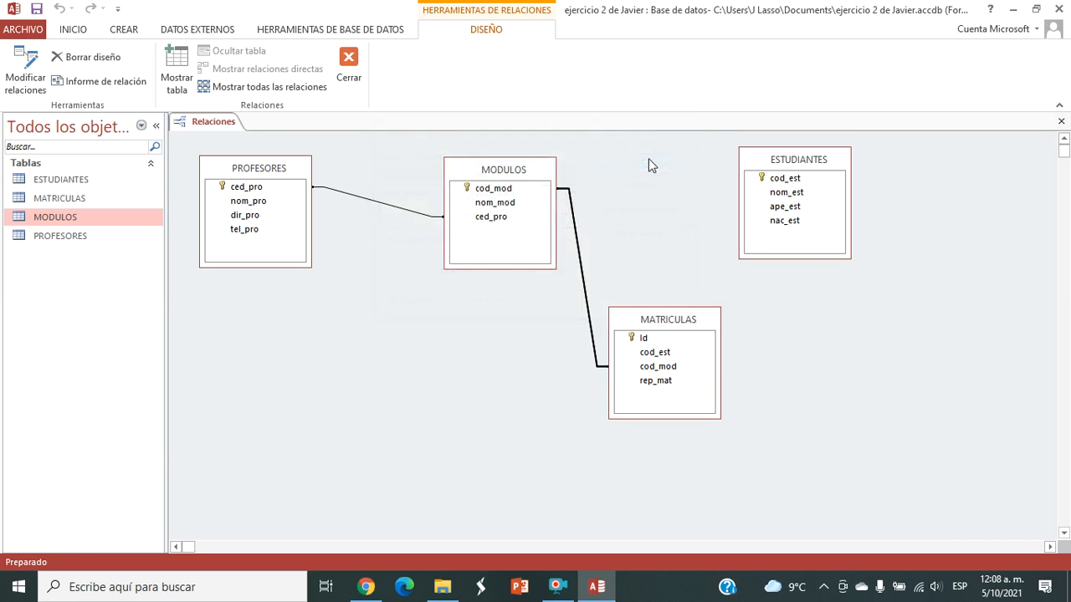
# Step: Create a relationship from cod_est in ESTUDIANTES to cod_est in MATRICULAS, without referential integrity
pyautogui.click(833, 164)
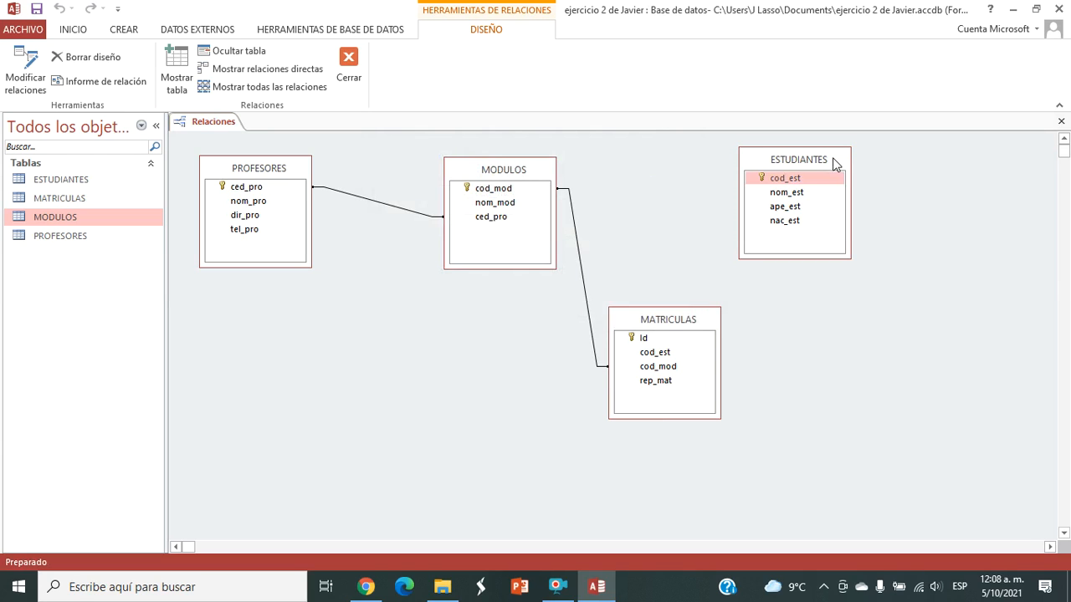
pyautogui.click(797, 179)
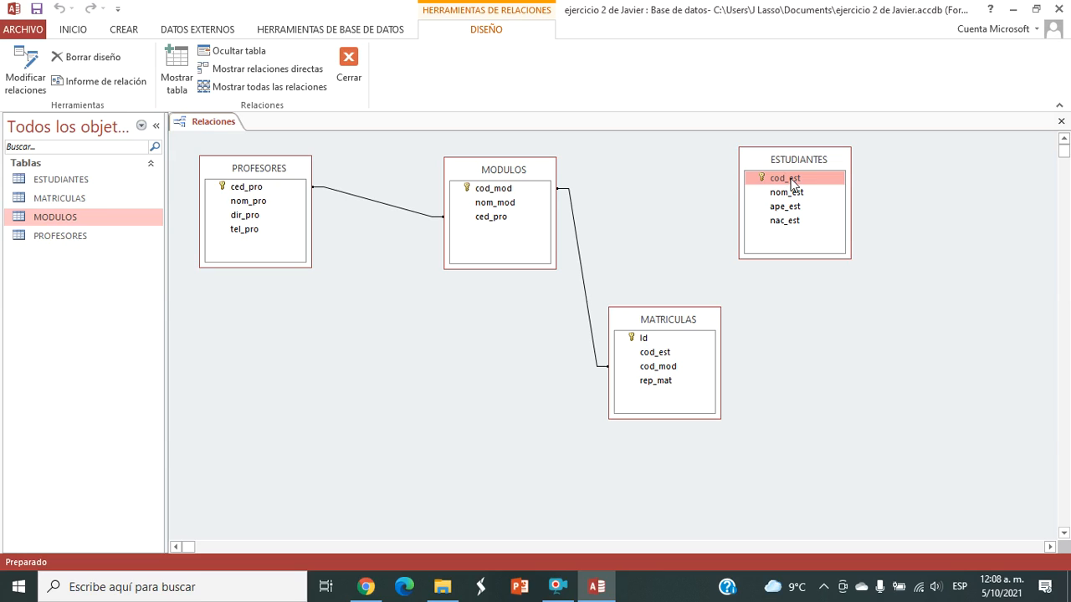
pyautogui.moveTo(792, 182); pyautogui.dragTo(667, 357)
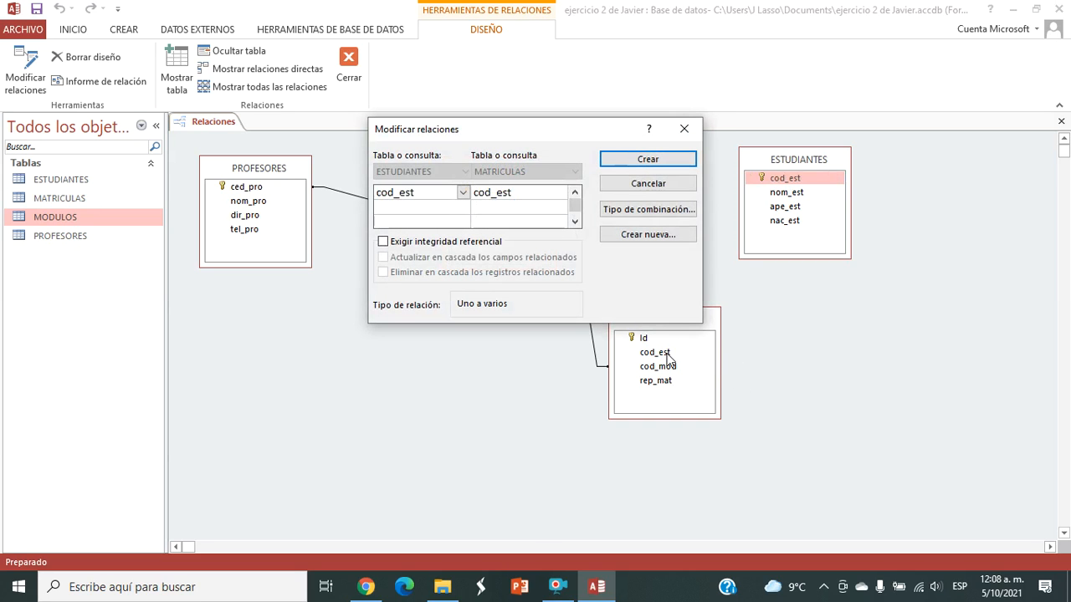
pyautogui.click(635, 165)
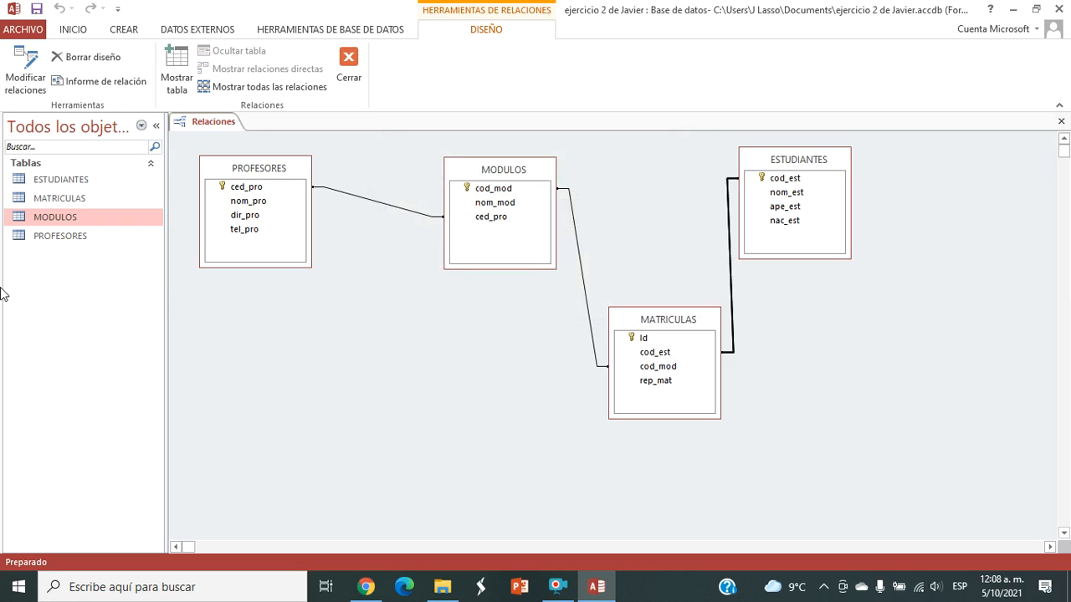
# Step: Add an enrolment under the student's record in ESTUDIANTES with cod_mod 601 and rep_mat checked, and close the table
pyautogui.doubleClick(86, 184)
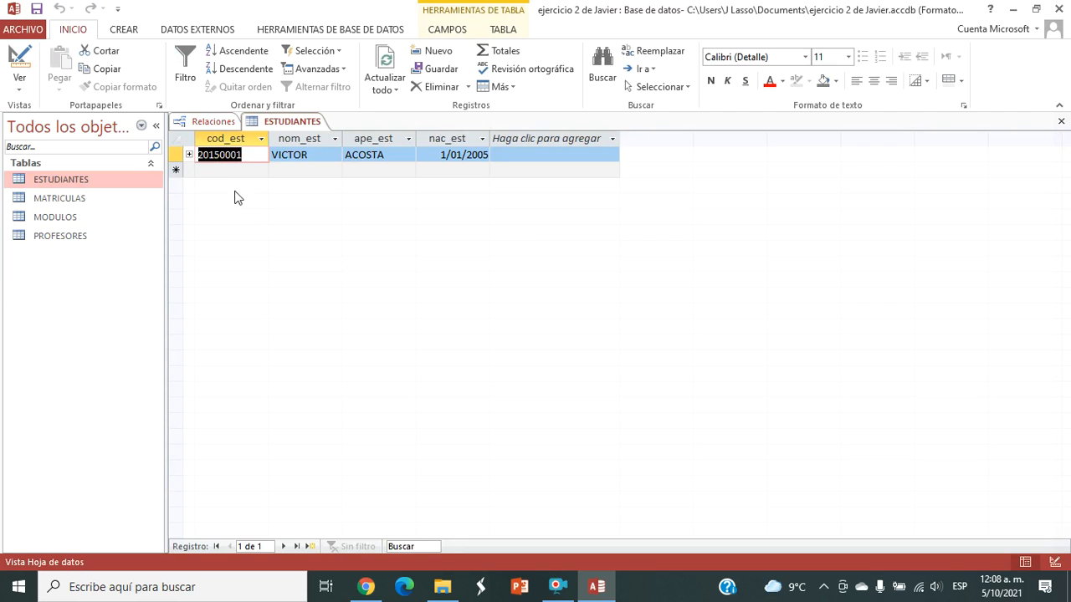
pyautogui.click(189, 155)
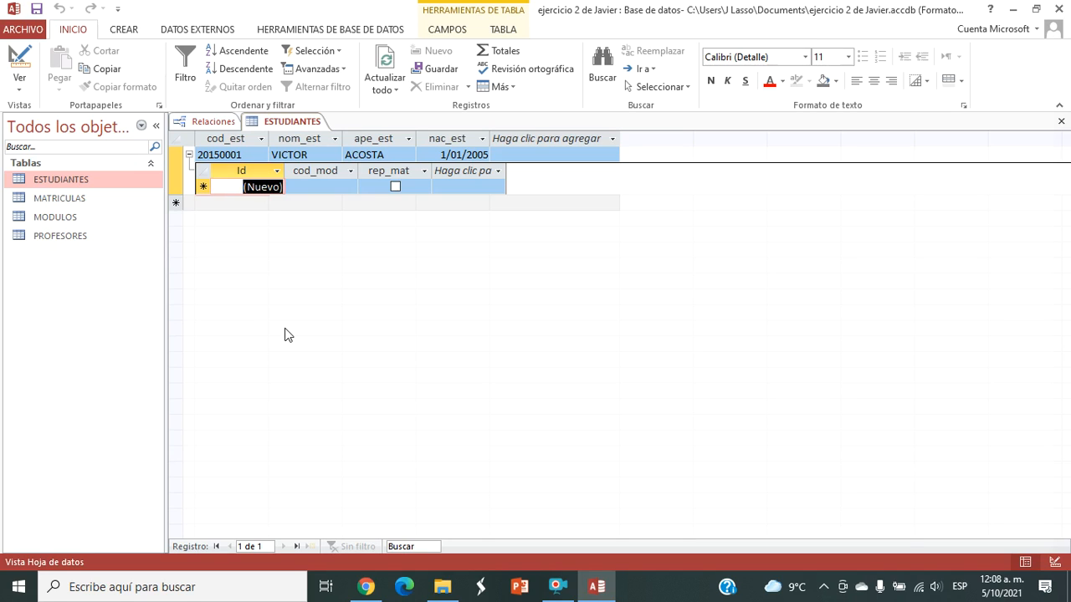
pyautogui.click(395, 188)
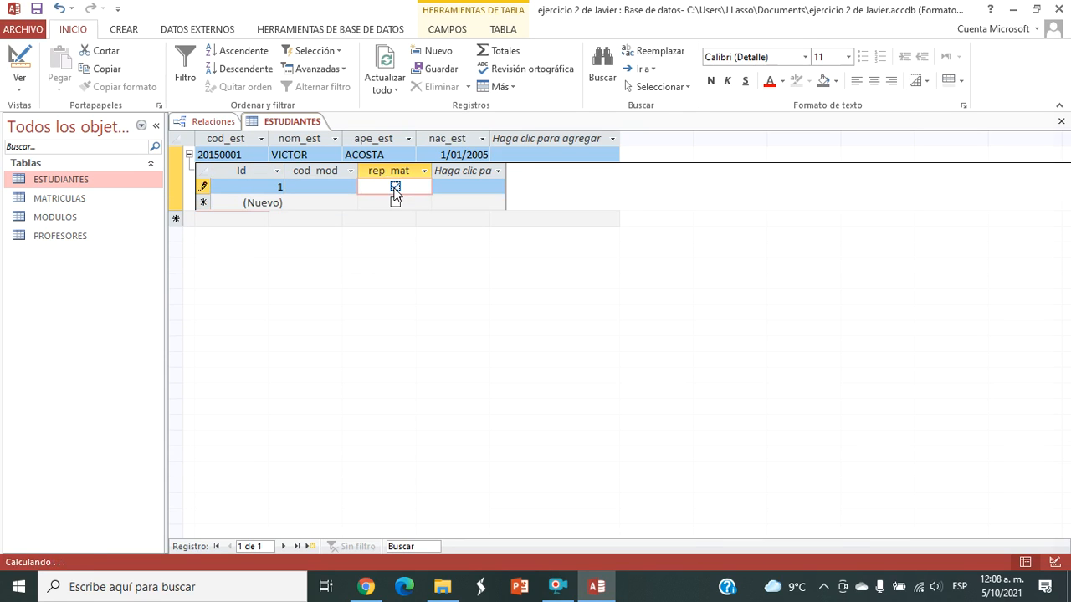
pyautogui.click(395, 189)
pyautogui.click(336, 188)
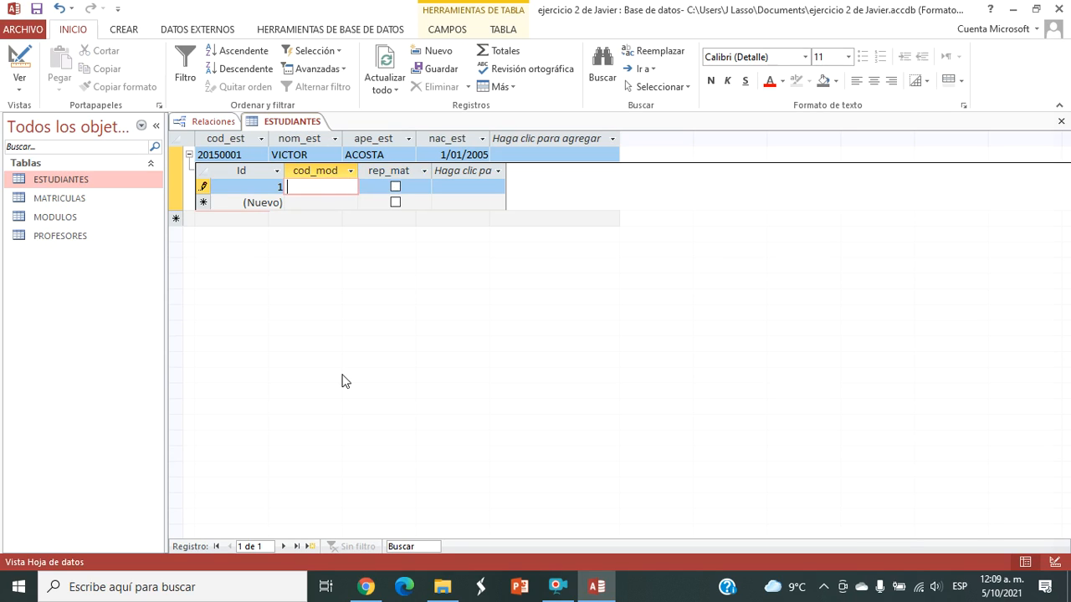
pyautogui.write('601')
pyautogui.click(395, 189)
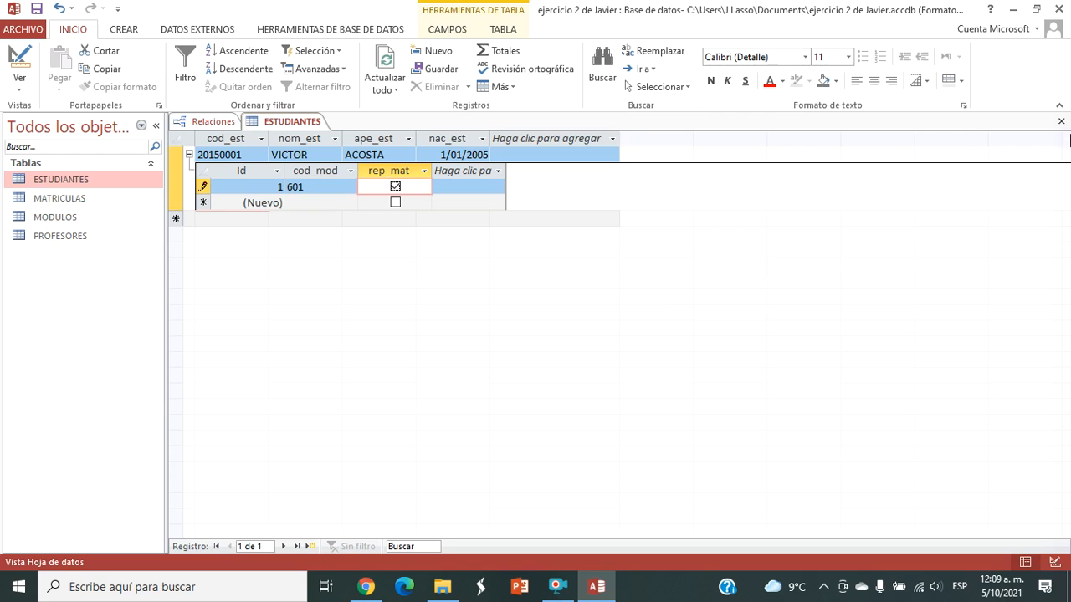
pyautogui.click(1062, 121)
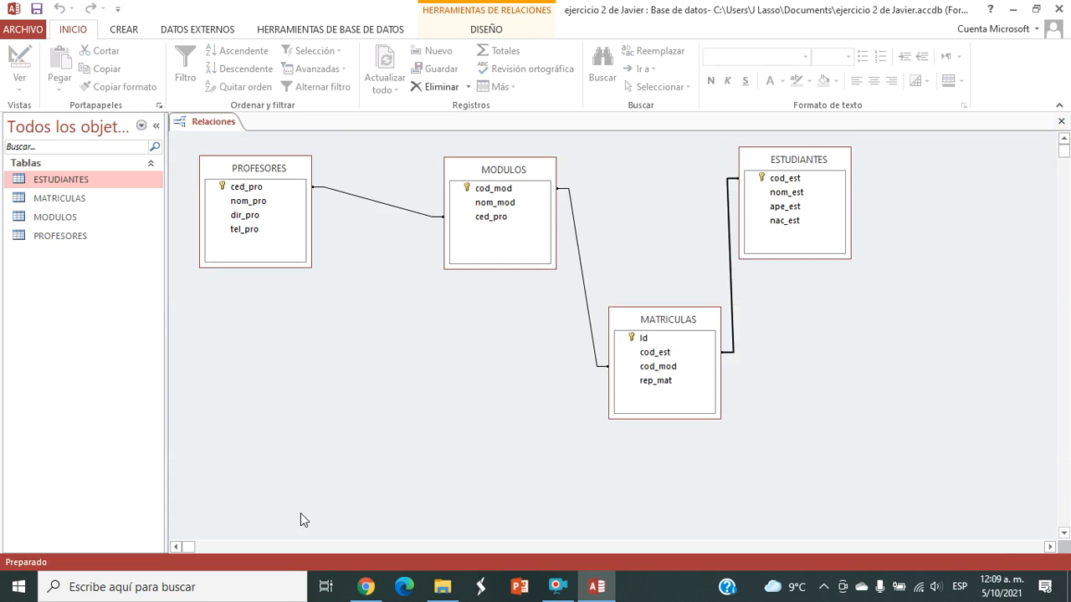
pyautogui.click(558, 586)
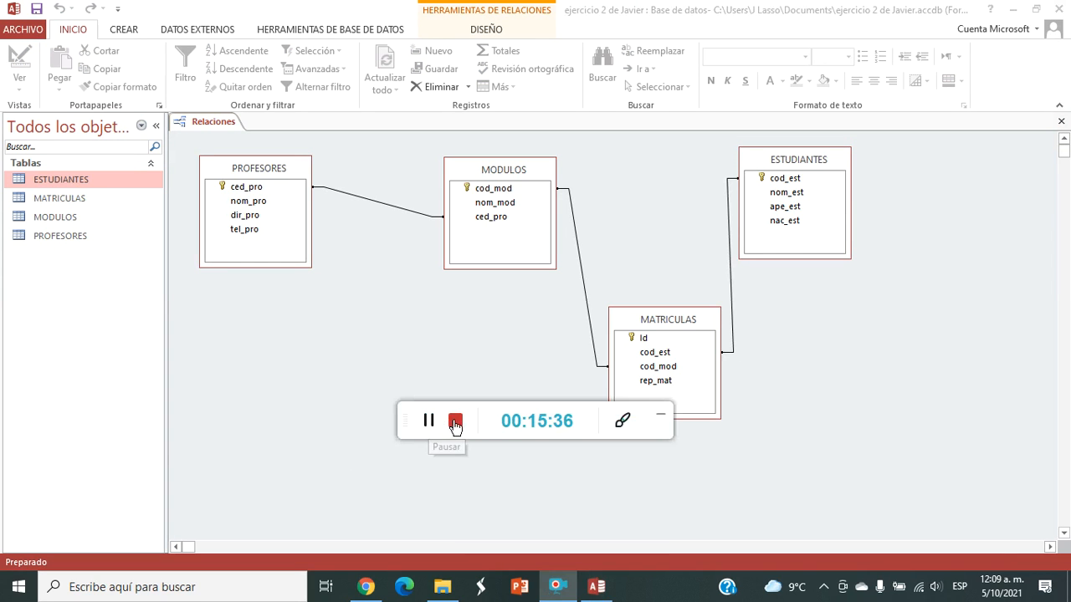